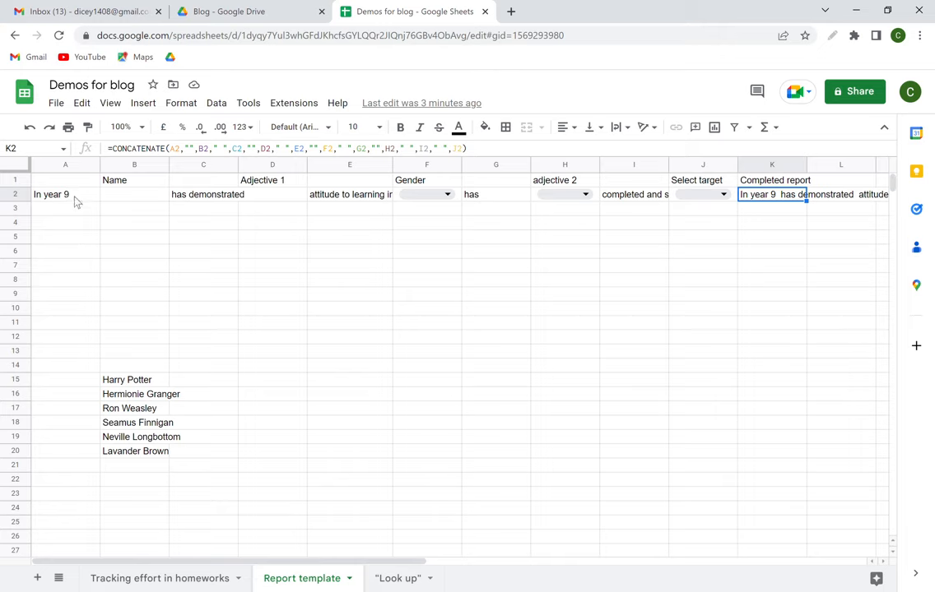
- Examine the Report template's row 2 sentence fragments and drop-down choices, plus the word lists on the "Look up" sheet
click(75, 197)
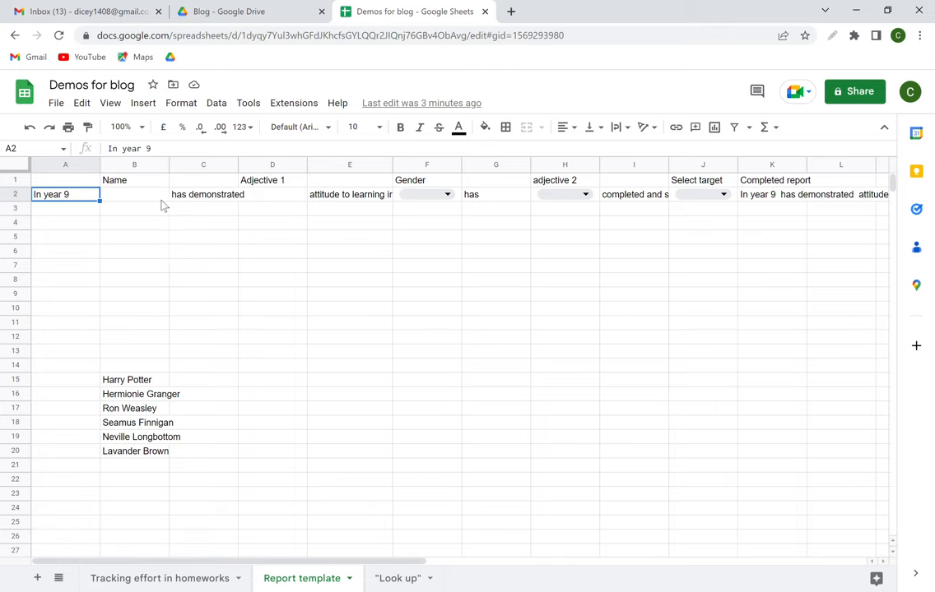
click(208, 195)
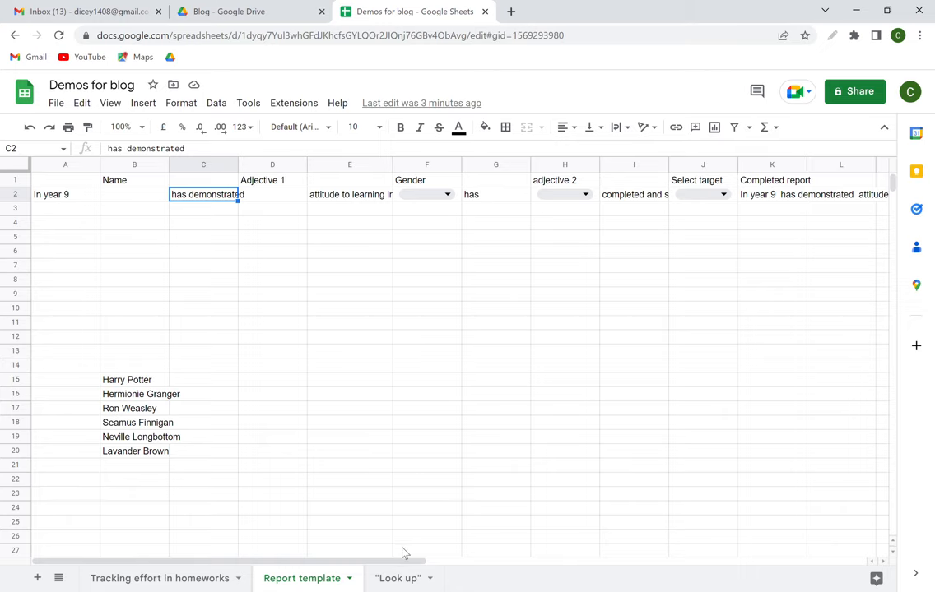
click(392, 581)
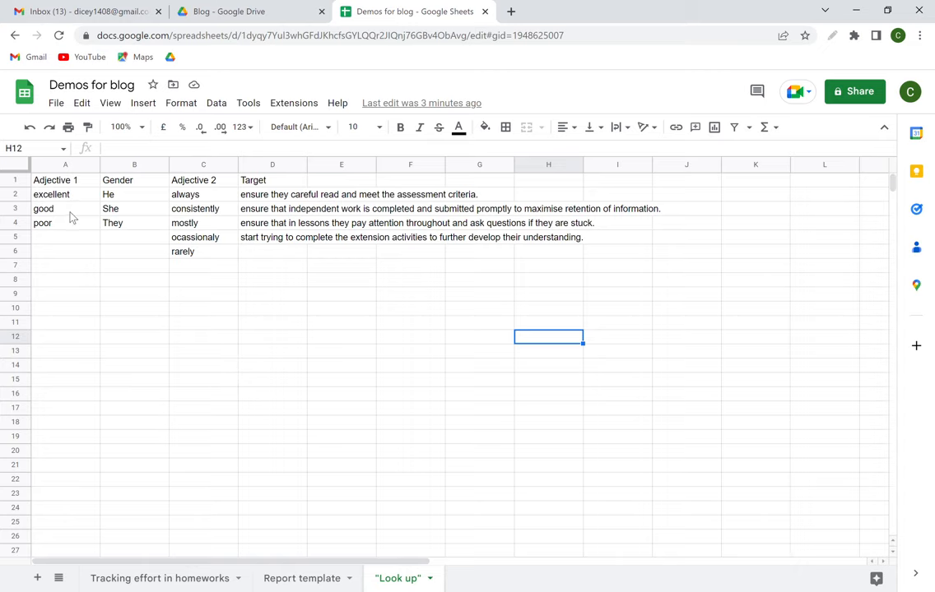
click(273, 578)
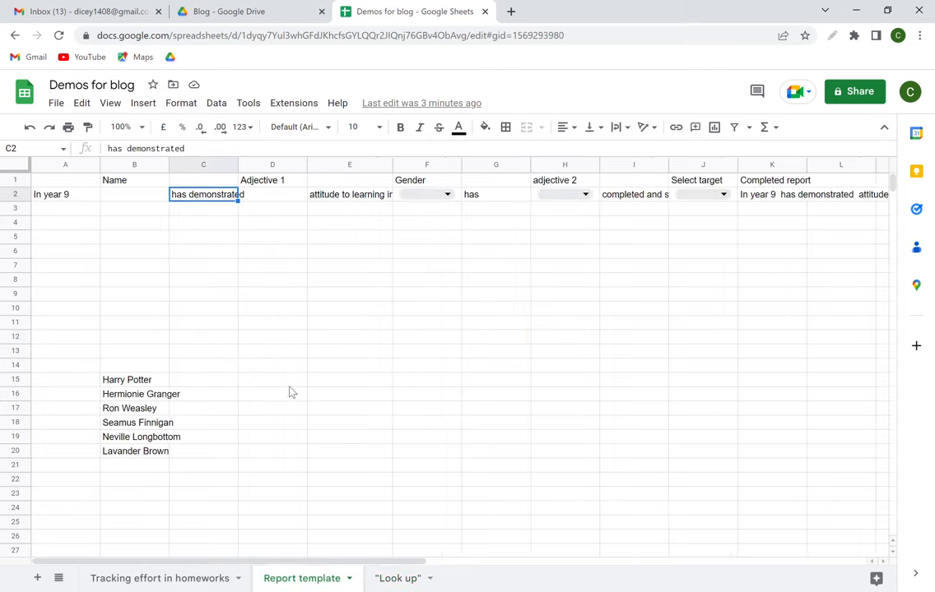
click(335, 198)
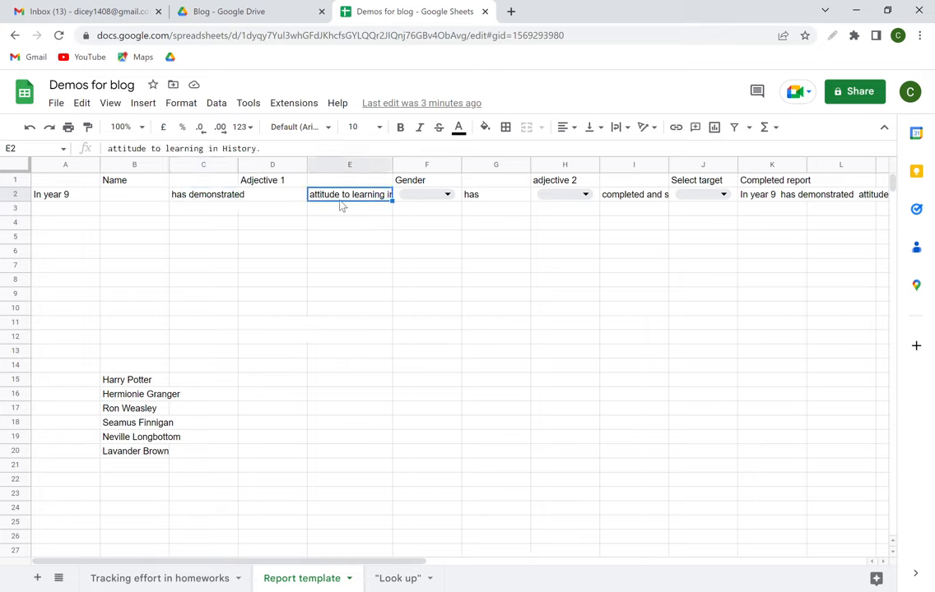
click(449, 195)
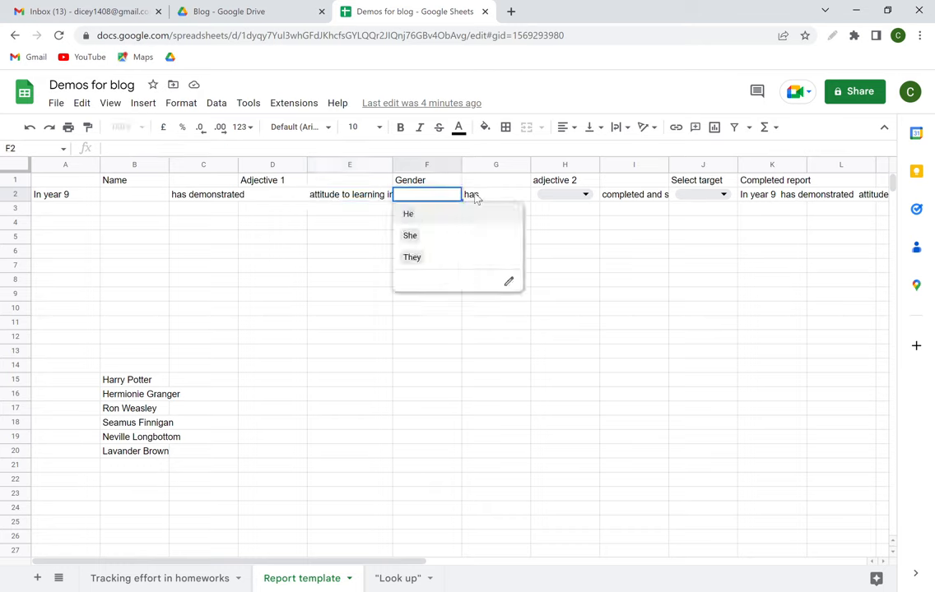
click(474, 197)
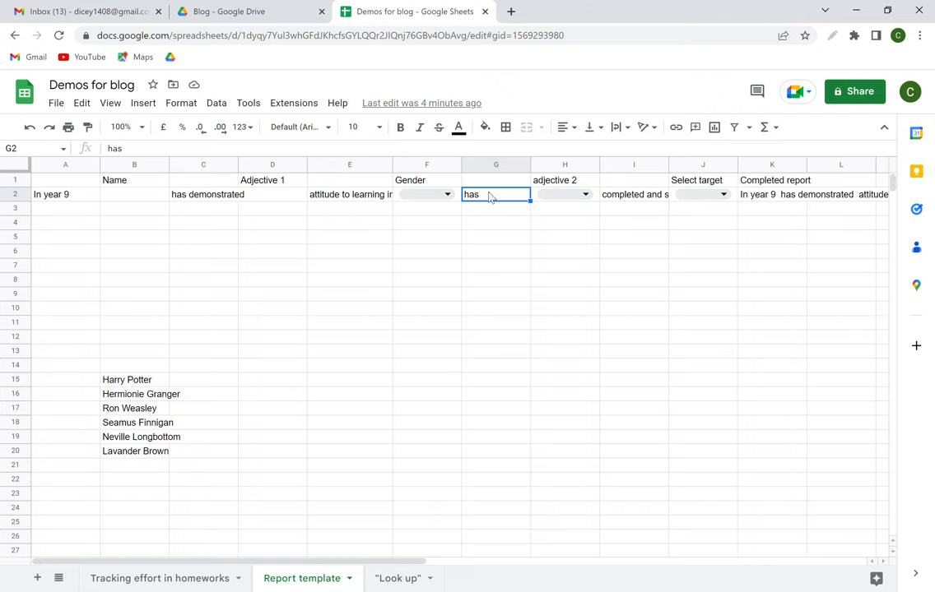
click(589, 197)
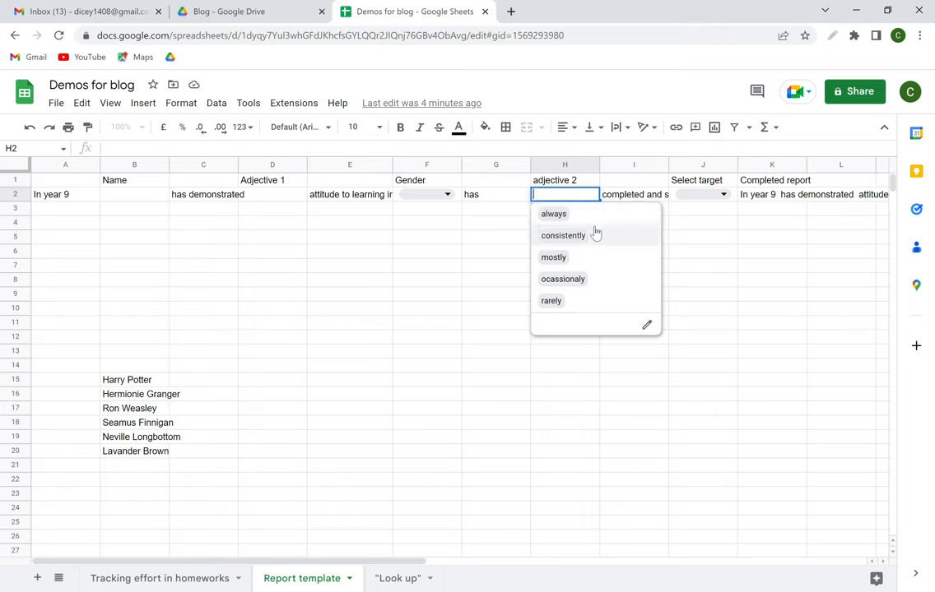
click(630, 201)
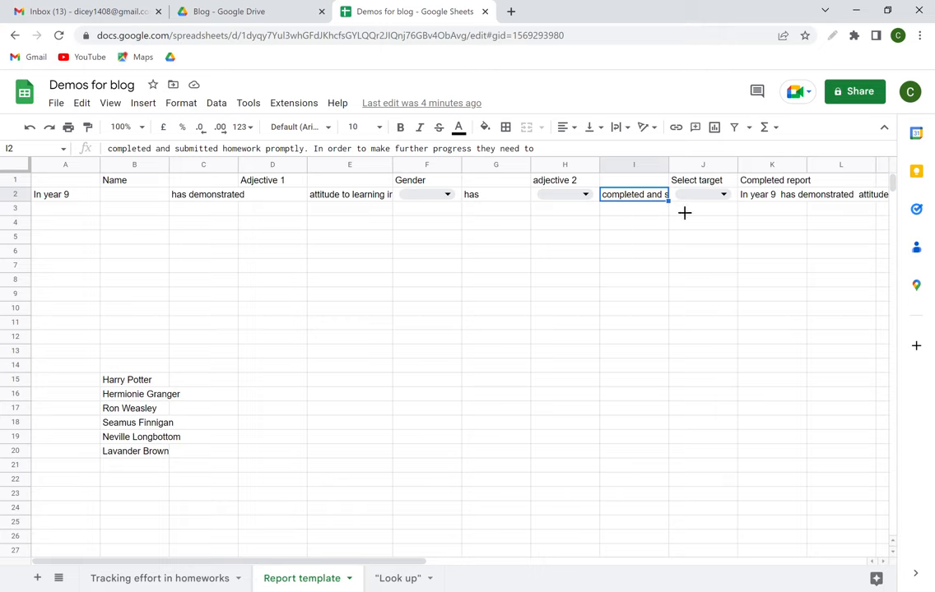
click(732, 195)
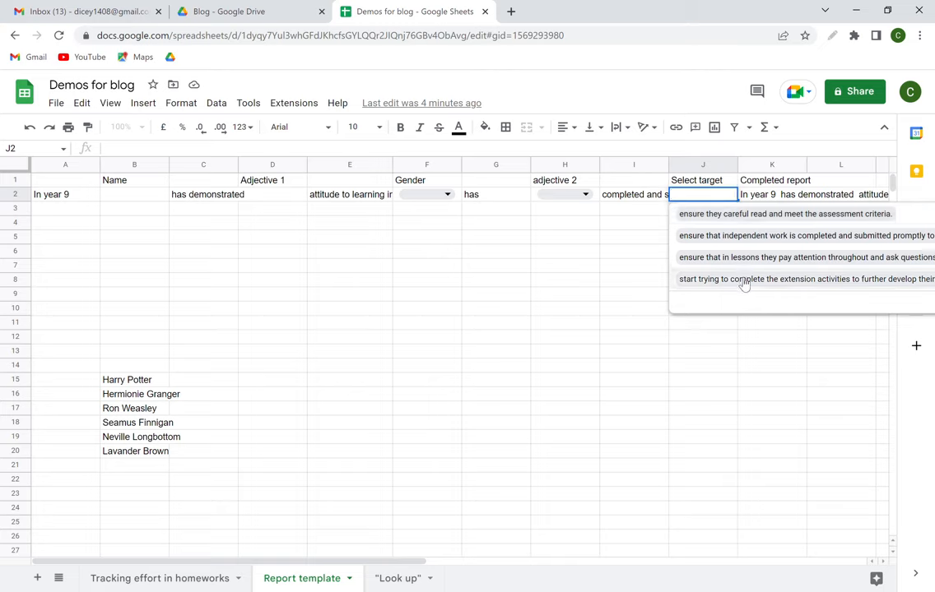
click(567, 262)
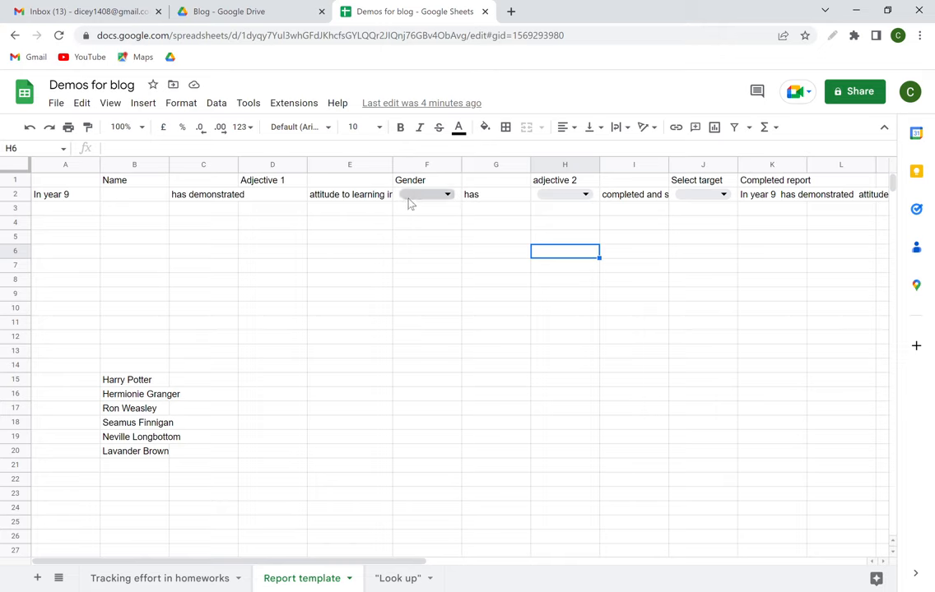
- Insert a drop-down in cell D2 under Adjective 1 of the Report template, with the criteria Drop-down (from a range)
click(279, 196)
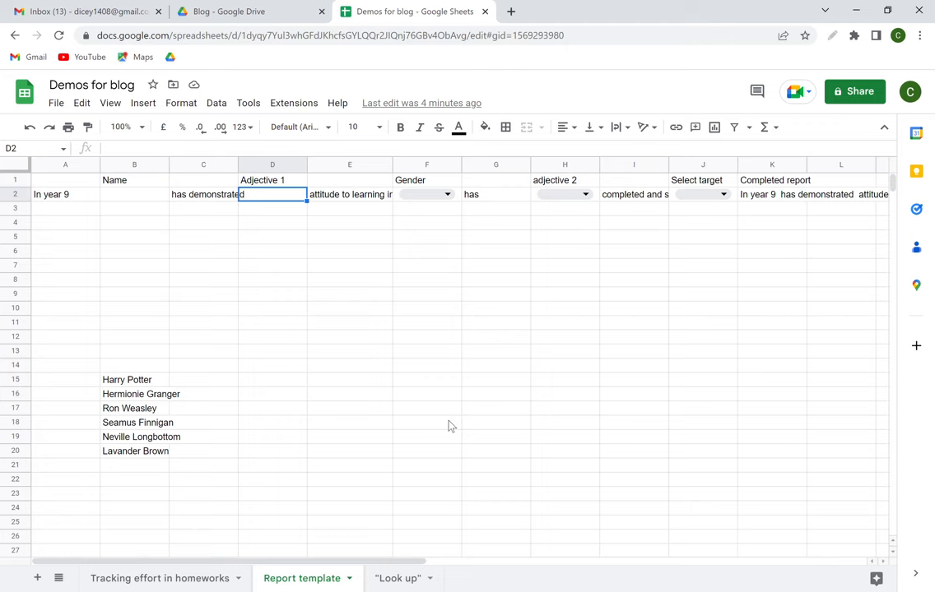
click(399, 580)
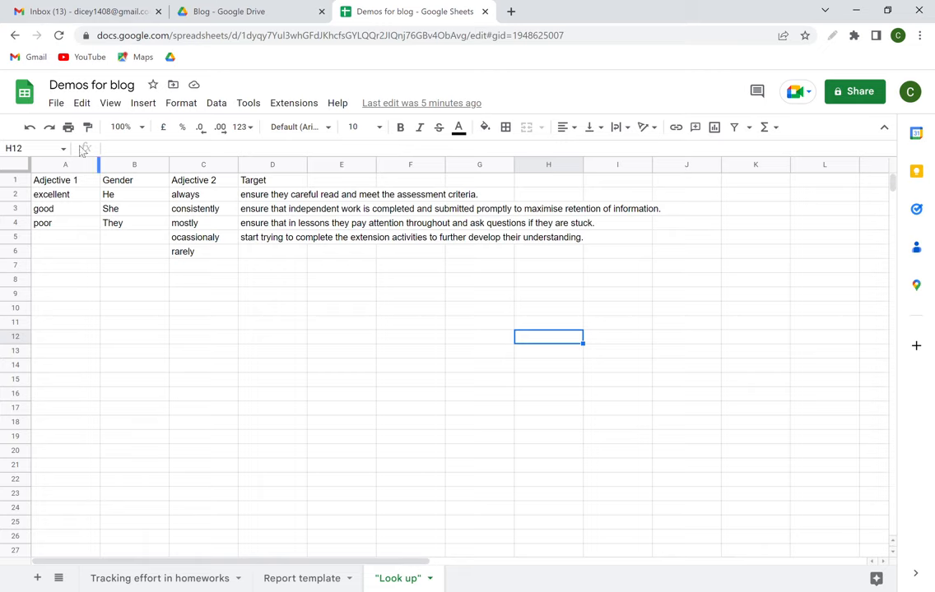
click(302, 579)
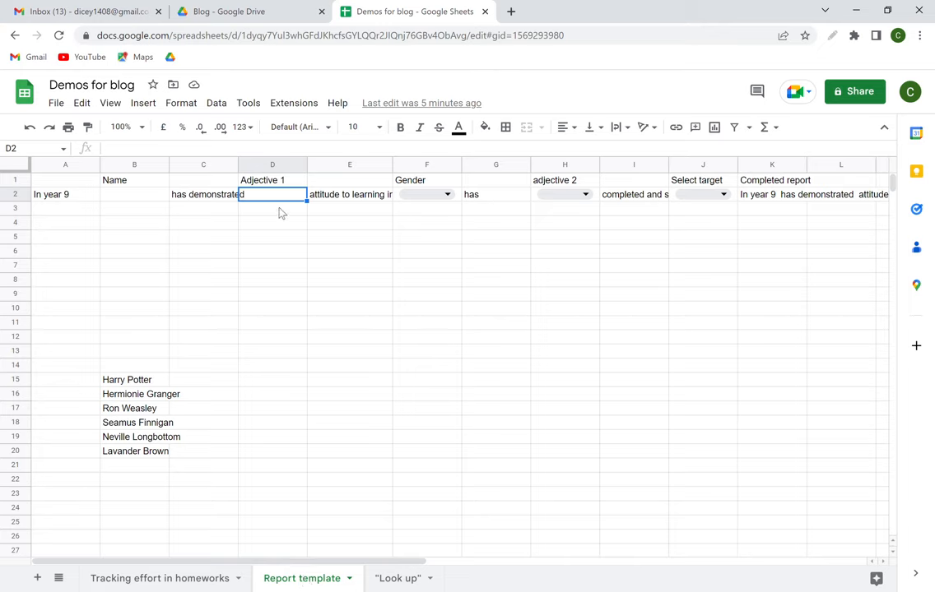
click(146, 110)
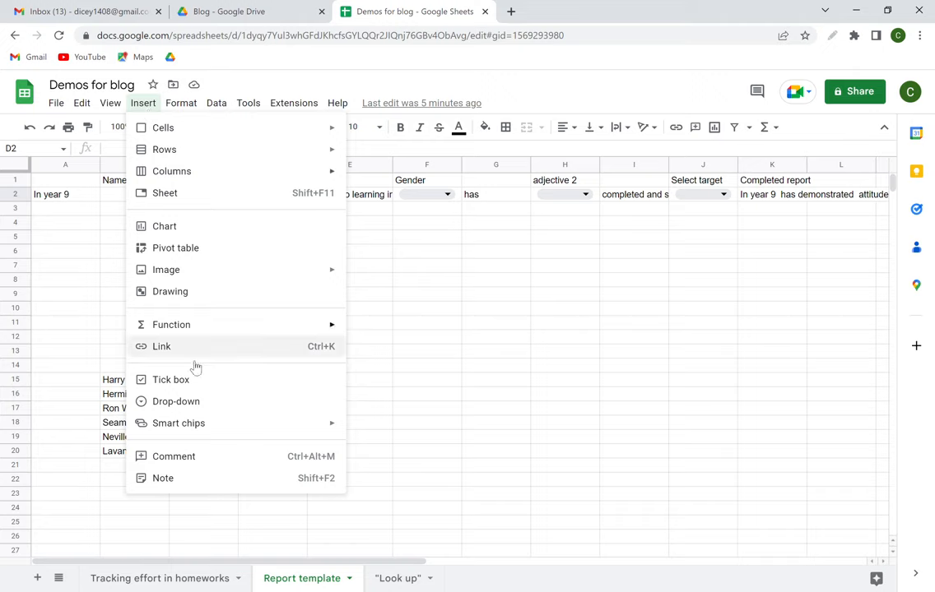
click(209, 408)
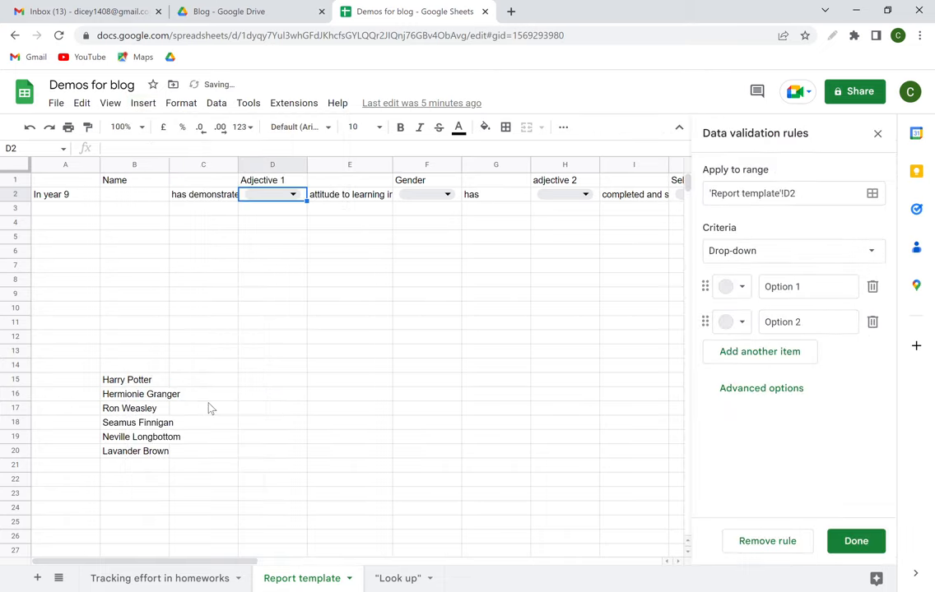
click(786, 253)
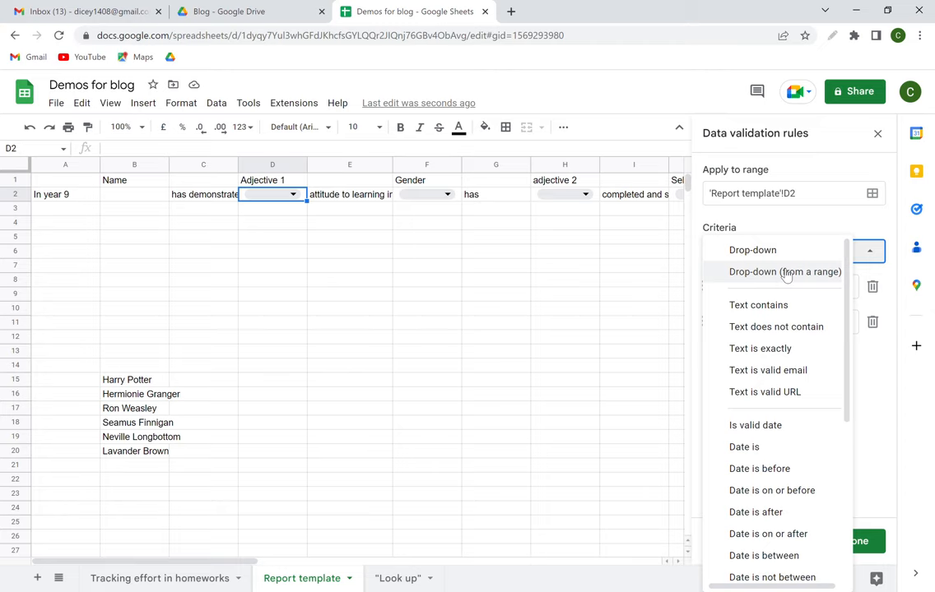
click(786, 273)
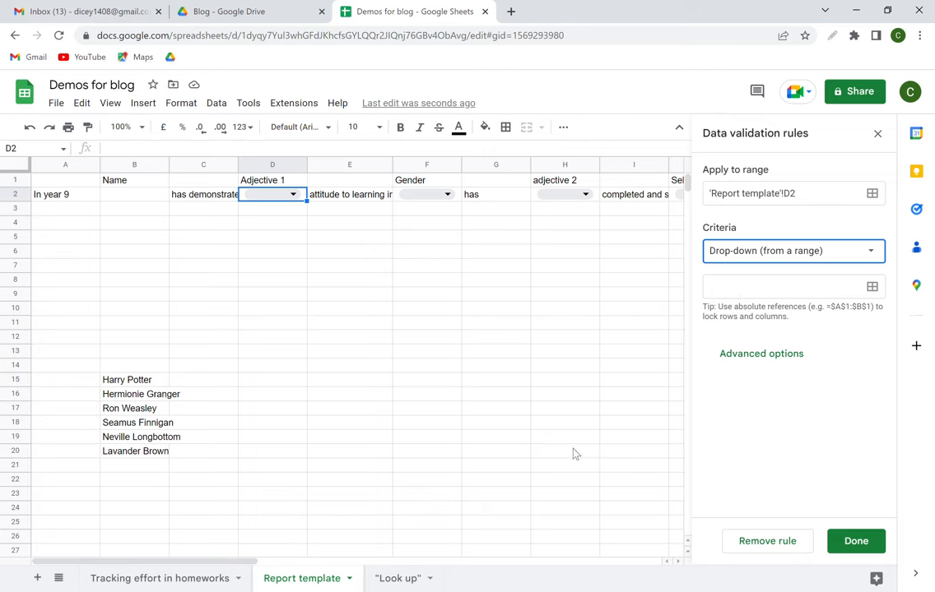
- Set the drop-down's source range to "Look up"!A2:A4, save the rule, and check the choices in D2 of the Report template
click(402, 581)
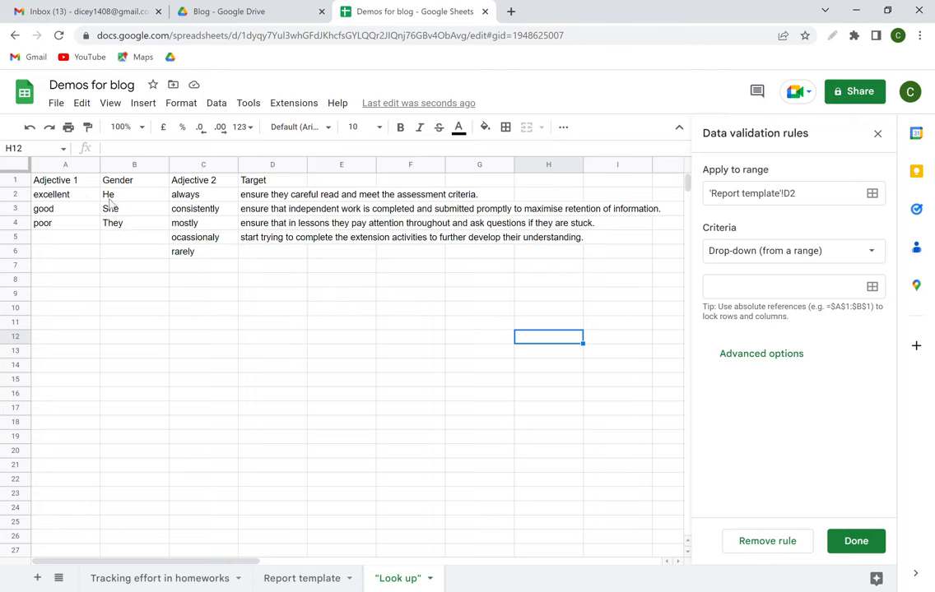
click(745, 297)
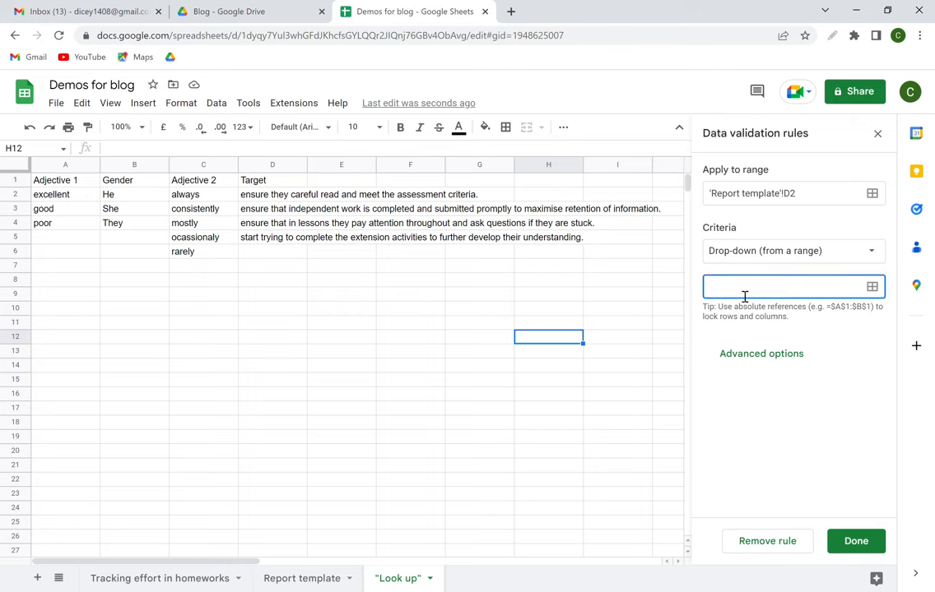
click(80, 197)
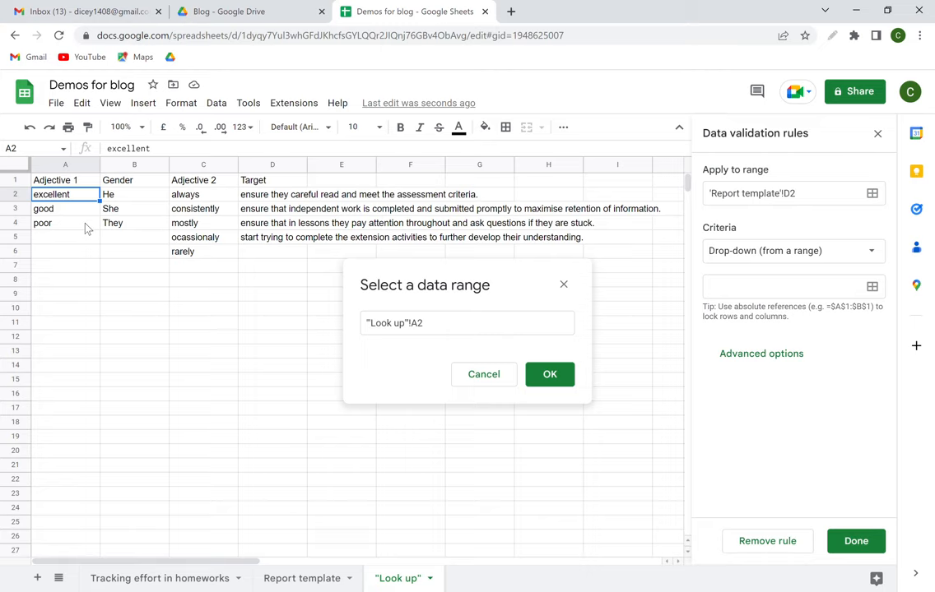
shift+click(86, 227)
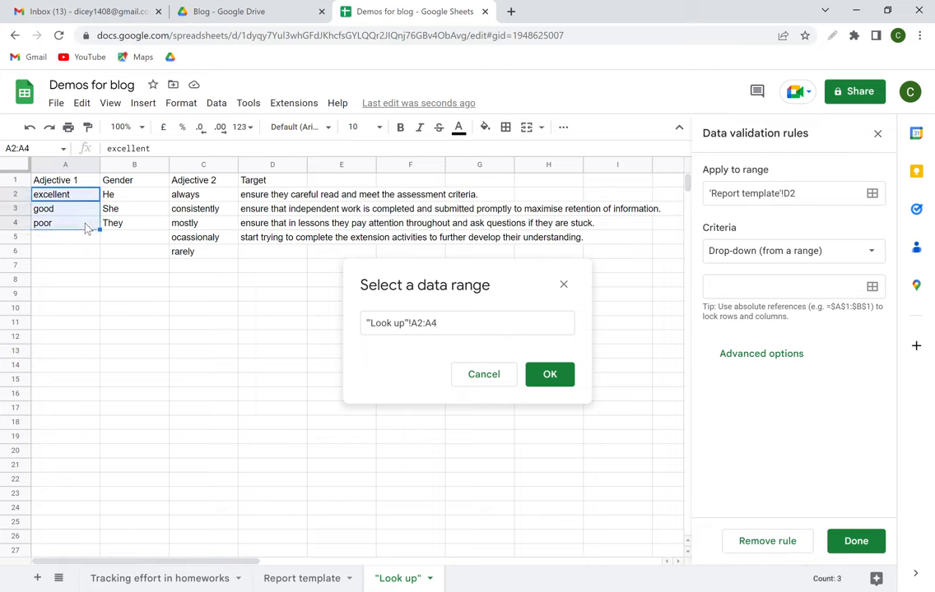
click(546, 376)
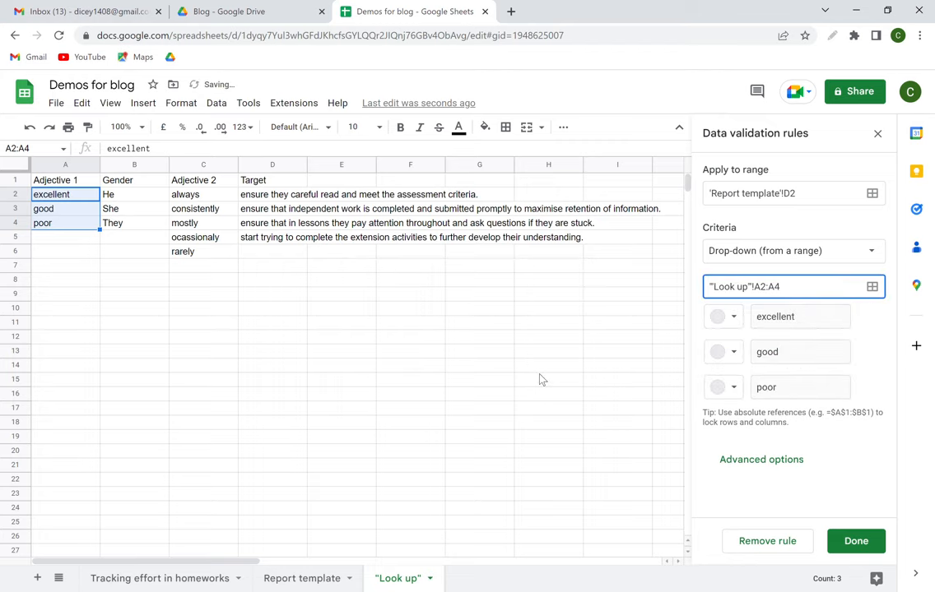
click(855, 539)
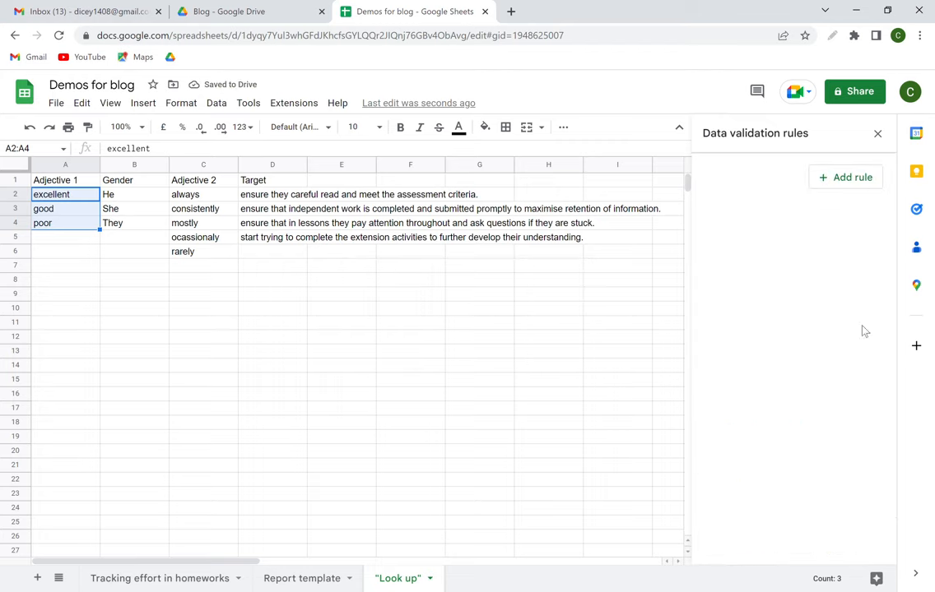
click(878, 133)
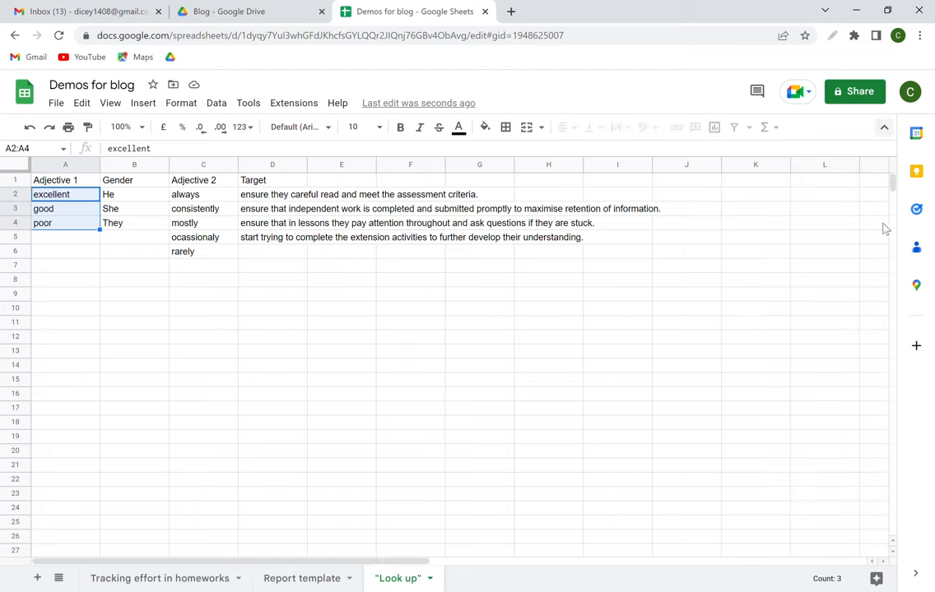
click(271, 581)
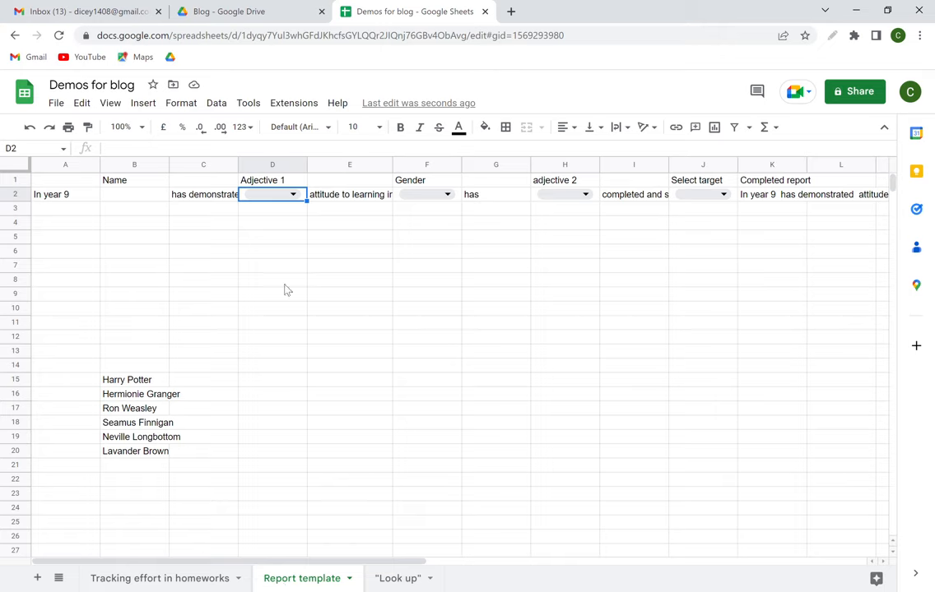
click(295, 194)
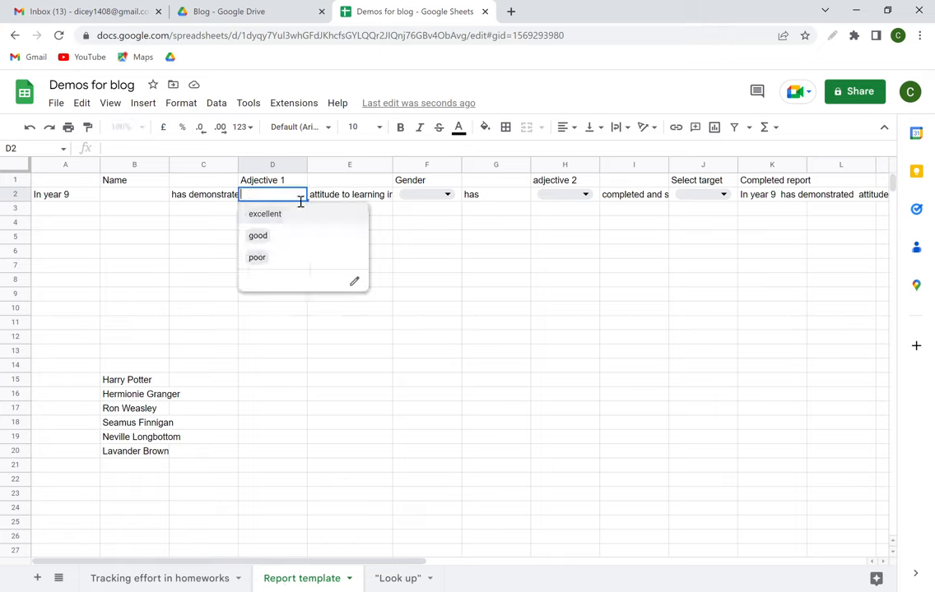
click(446, 229)
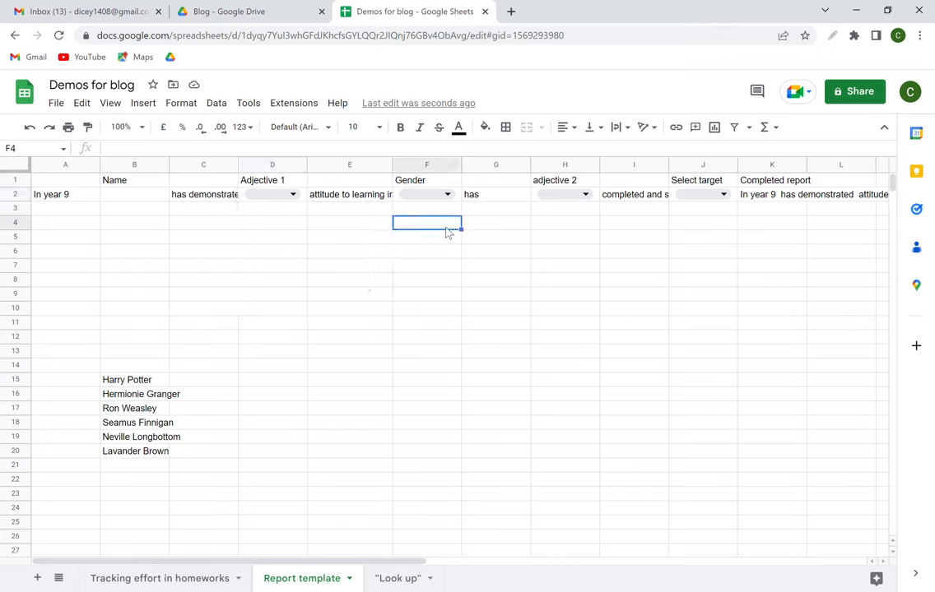
- Split the full names in B15:B20 into separate first-name and surname columns, using Space as the separator
click(164, 382)
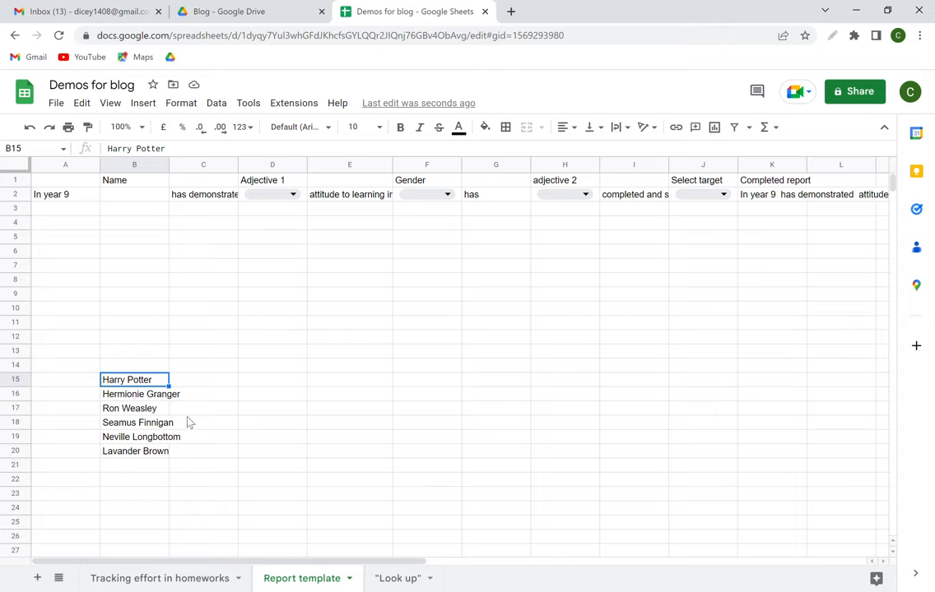
shift+click(139, 455)
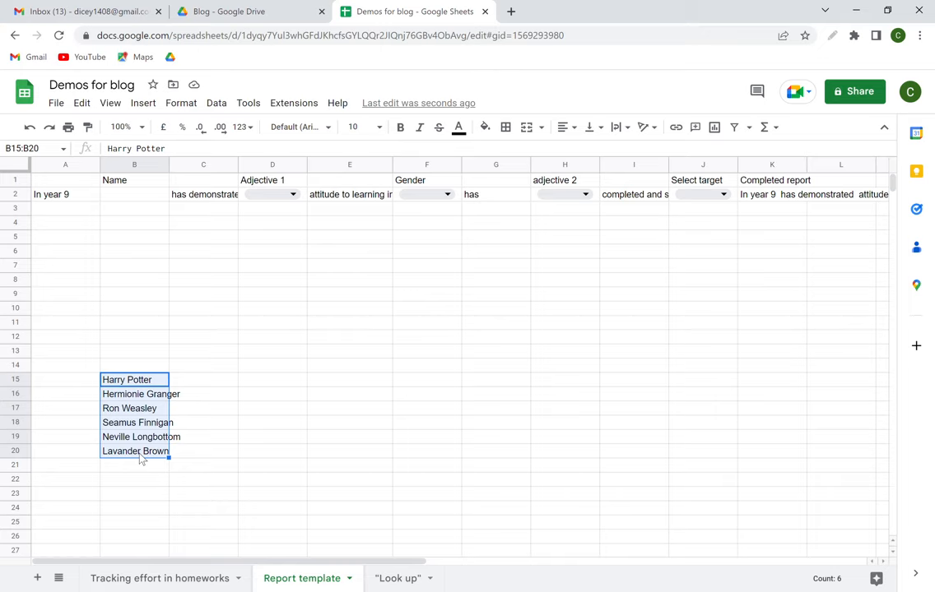
click(217, 105)
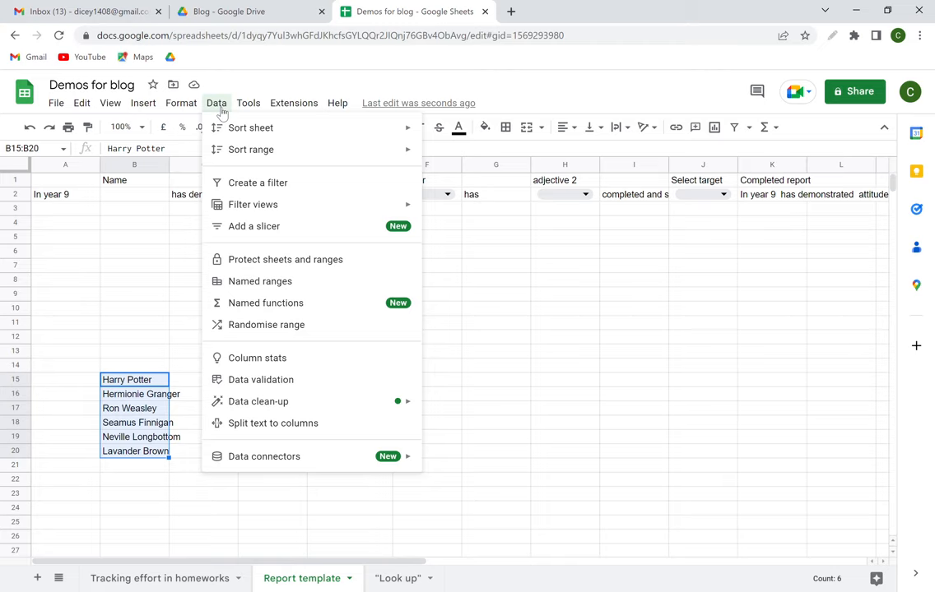
click(295, 433)
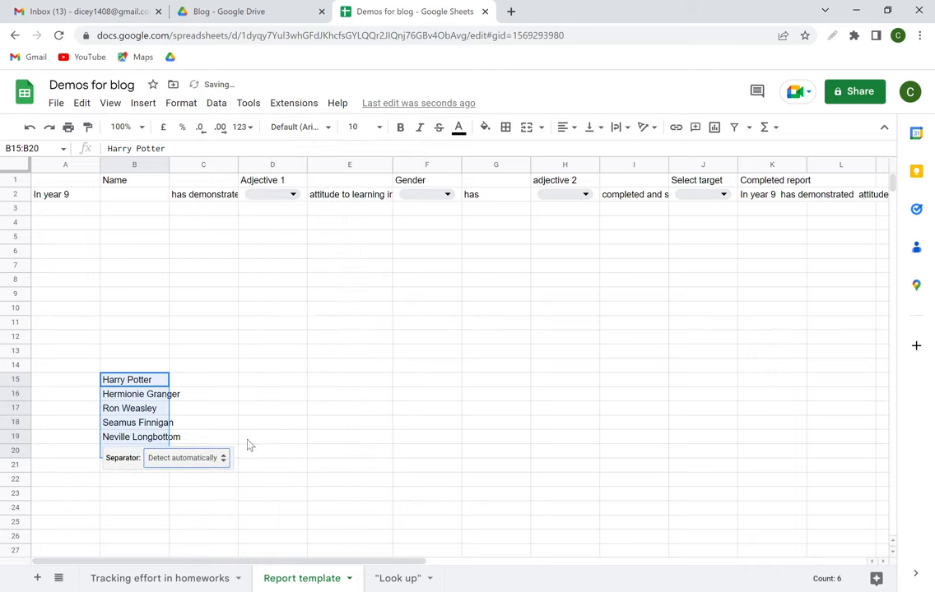
click(170, 465)
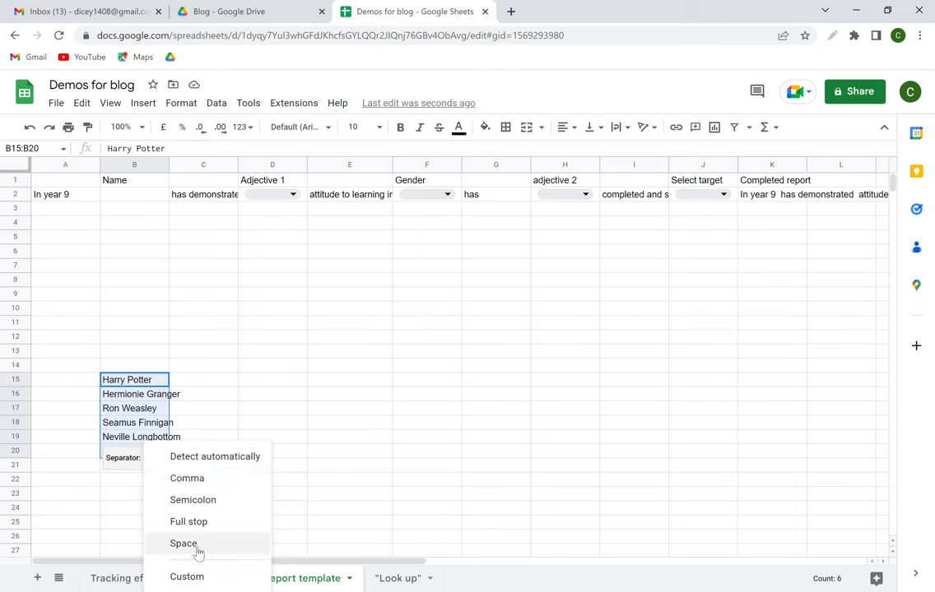
click(197, 552)
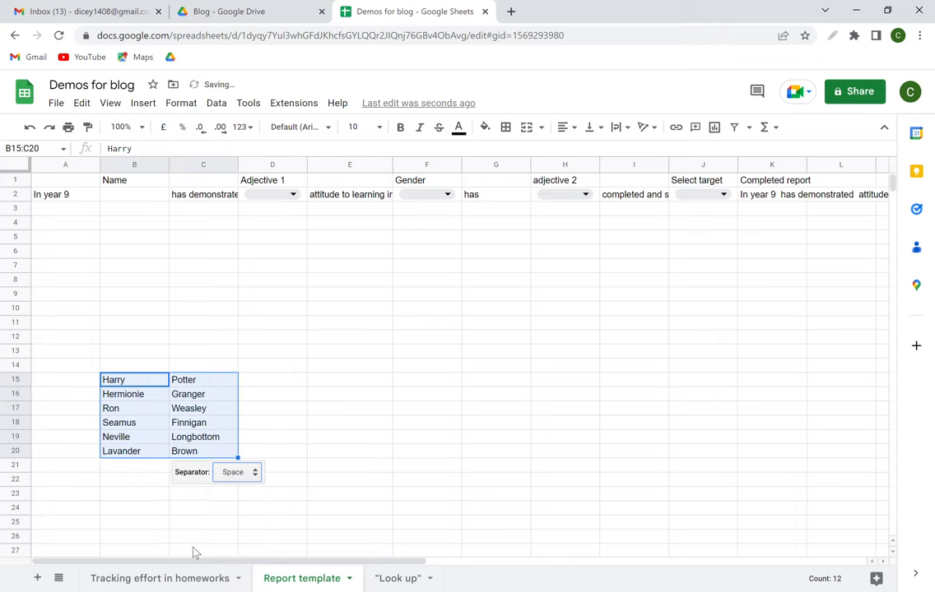
click(278, 409)
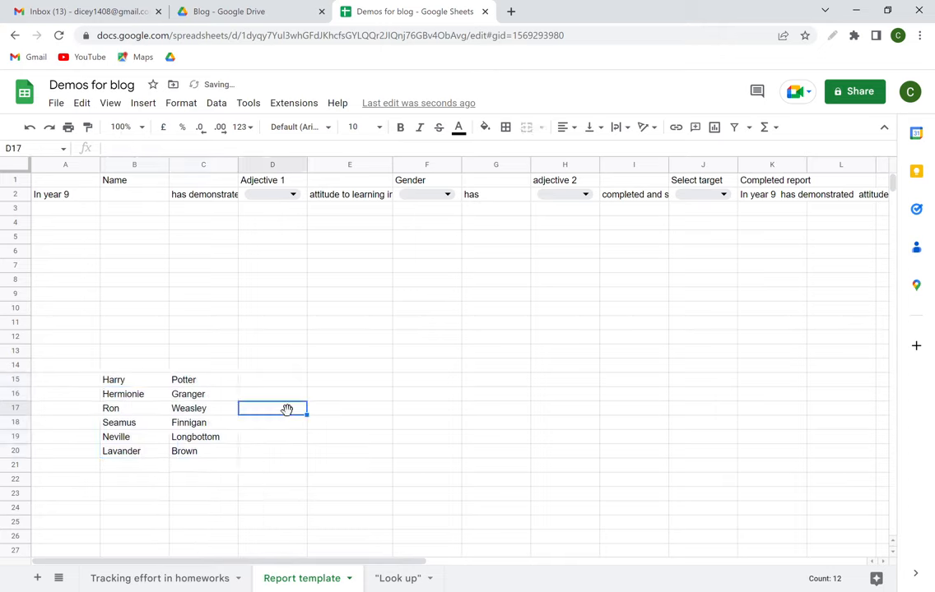
- Copy the pupils' first names from B15:B20 into the Name column of the Report template, starting at B2
click(160, 380)
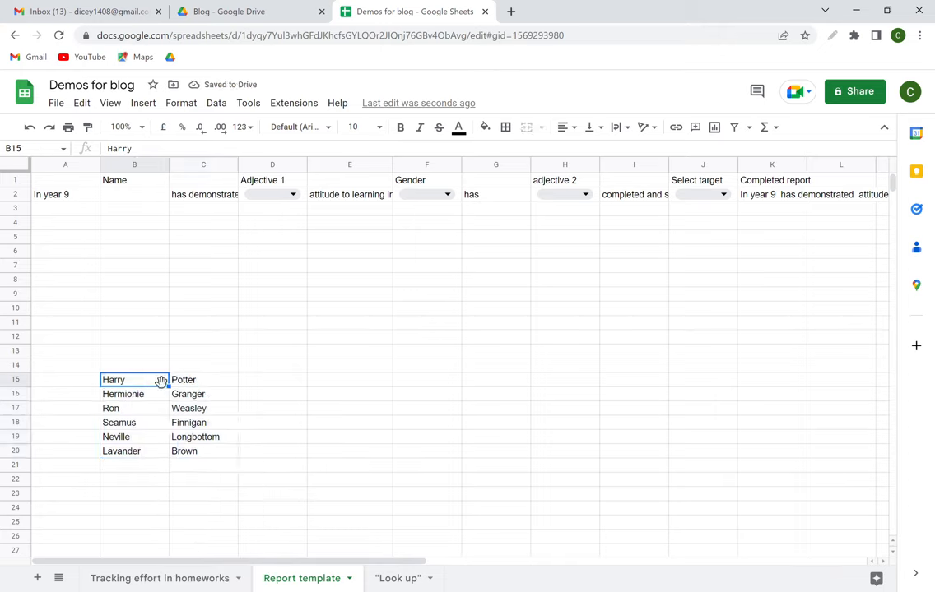
shift+click(151, 457)
key(ctrl+c)
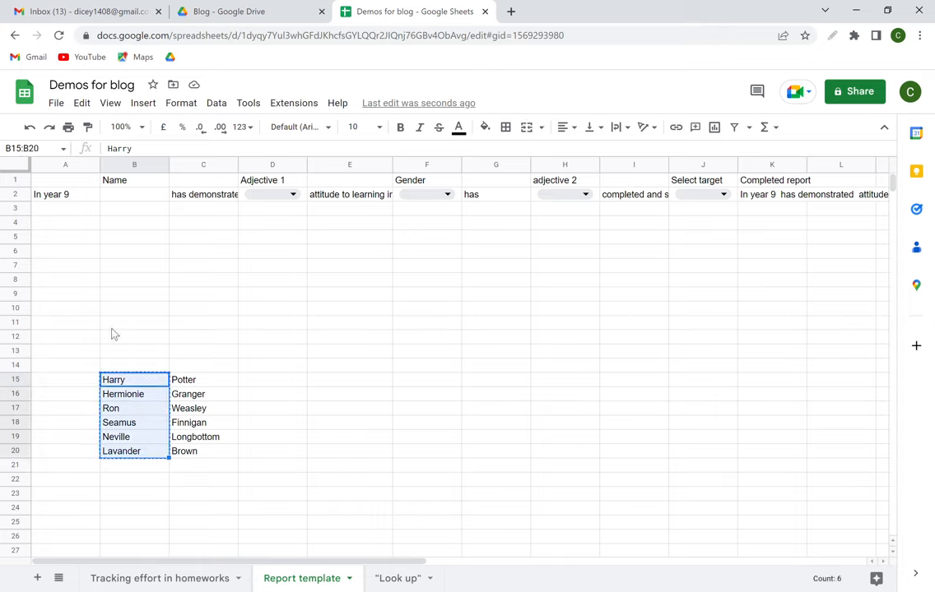
click(125, 197)
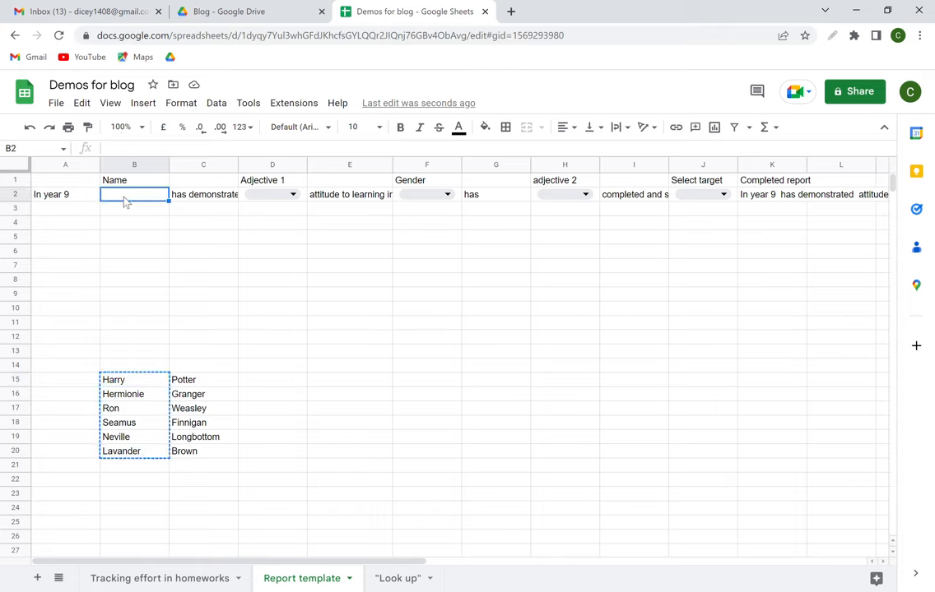
key(ctrl+v)
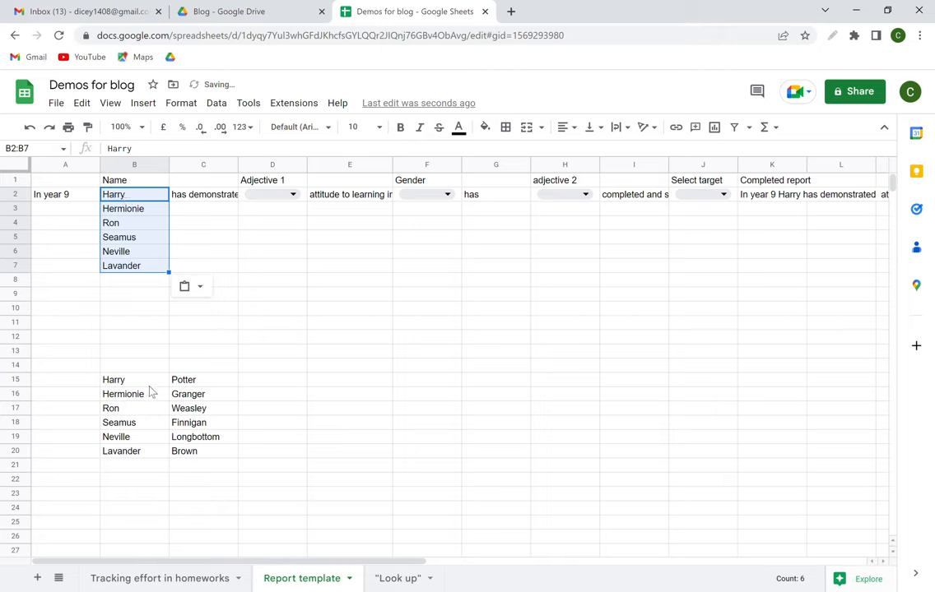
- Clear the leftover first names and surnames from B15:C21
click(148, 383)
shift+click(216, 467)
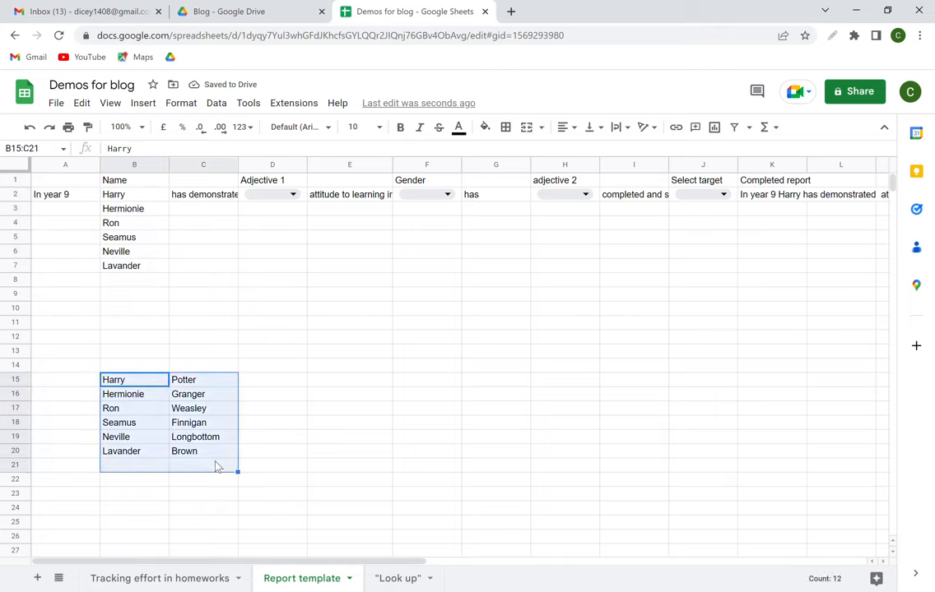
key(Delete)
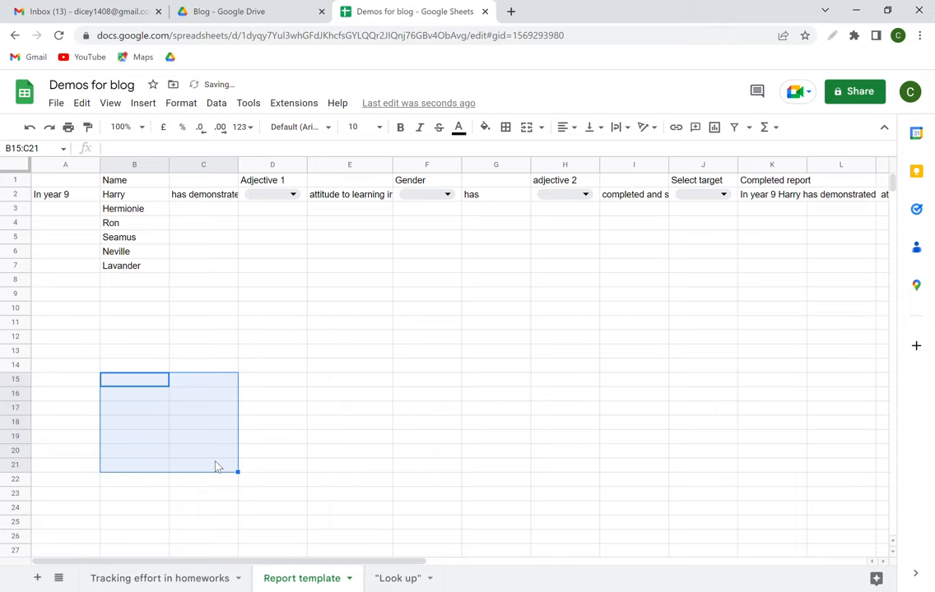
click(259, 315)
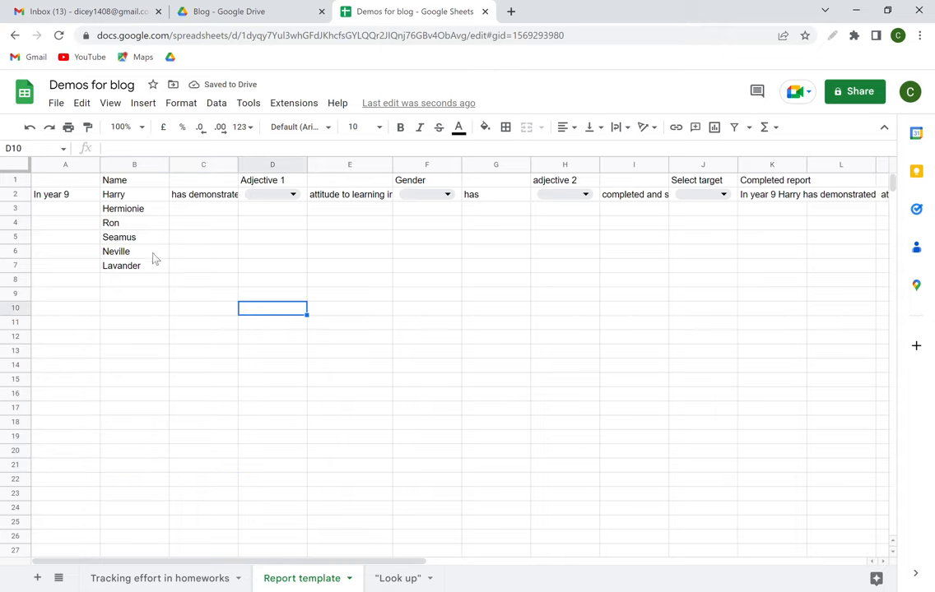
- Fill the "has demonstrated" phrase in C2 and the Adjective 1 drop-down in D2 down to row 7
click(207, 197)
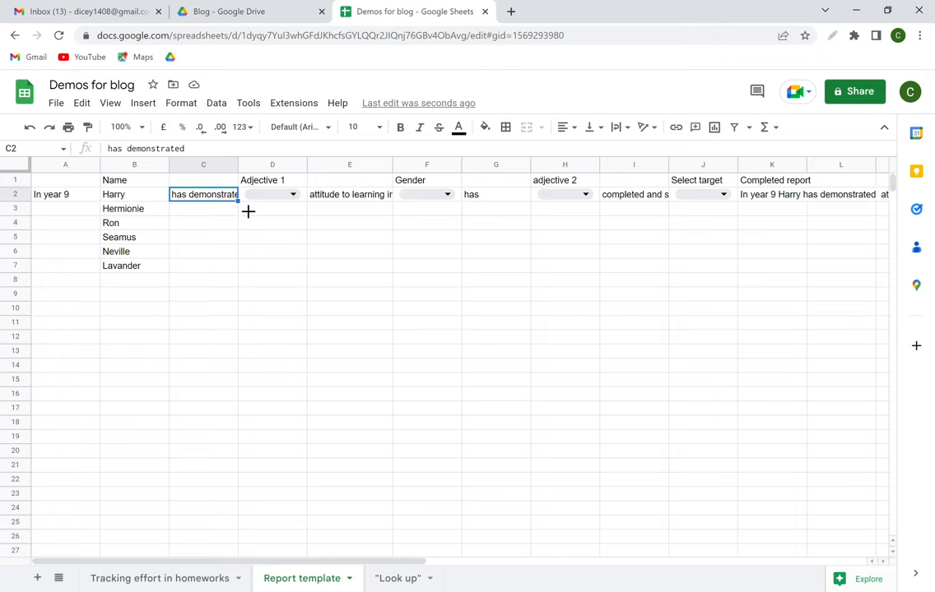
drag(248, 210, 232, 271)
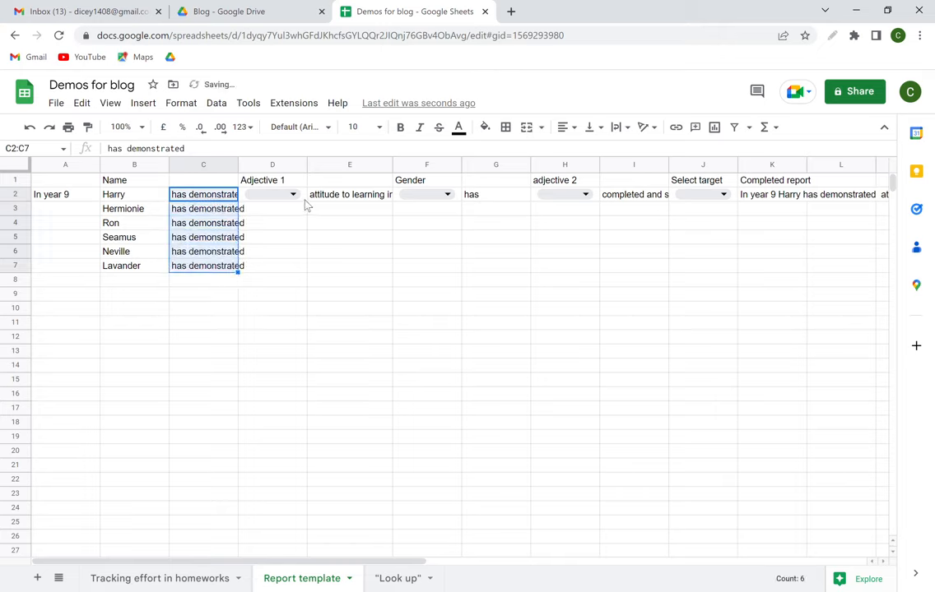
key(Right)
drag(316, 210, 302, 275)
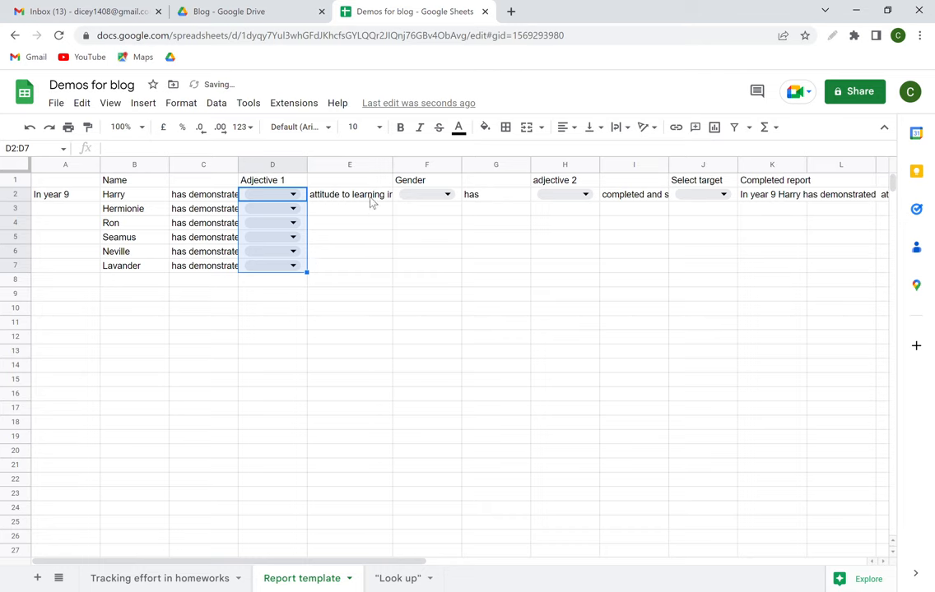
- Fill the "attitude to learning in History." phrase from E2 down the pupil rows, clearing the surplus copy in E8
click(370, 202)
drag(400, 213, 393, 281)
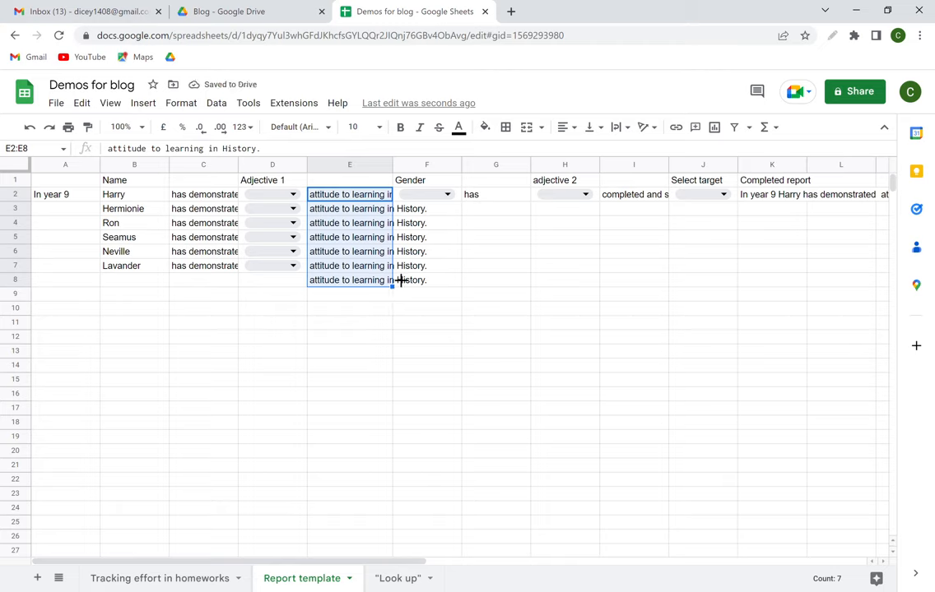
click(410, 283)
click(384, 283)
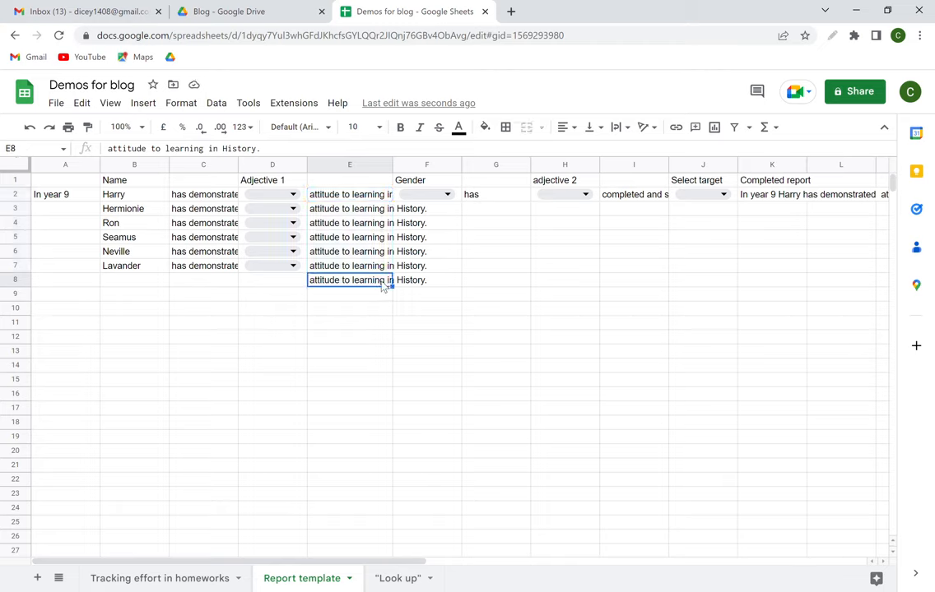
key(Delete)
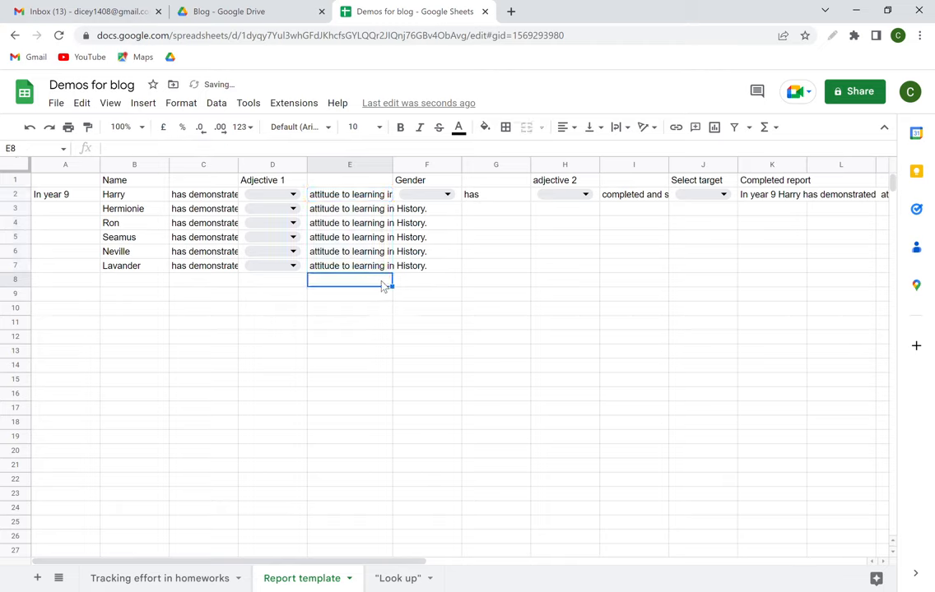
- Fill the Gender drop-down in F2, the word "has" in G2 and the adjective 2 drop-down in H2 down to row 7
click(457, 199)
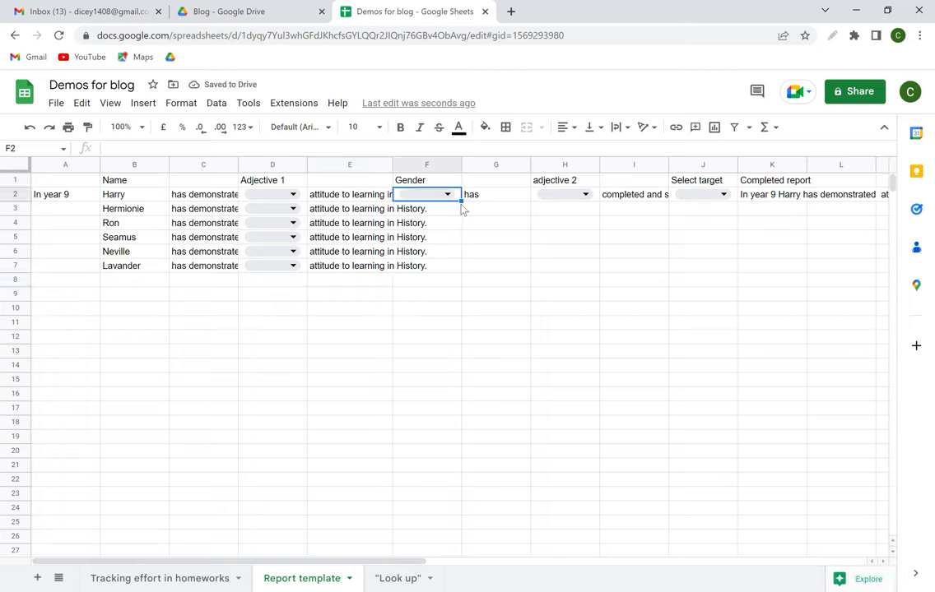
drag(462, 203, 463, 274)
click(517, 198)
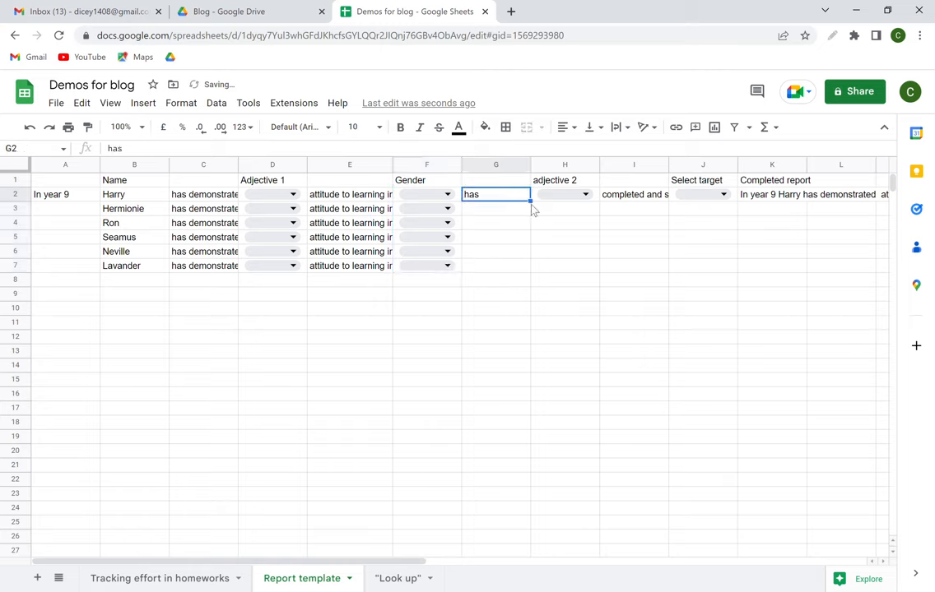
drag(530, 201, 535, 279)
click(595, 202)
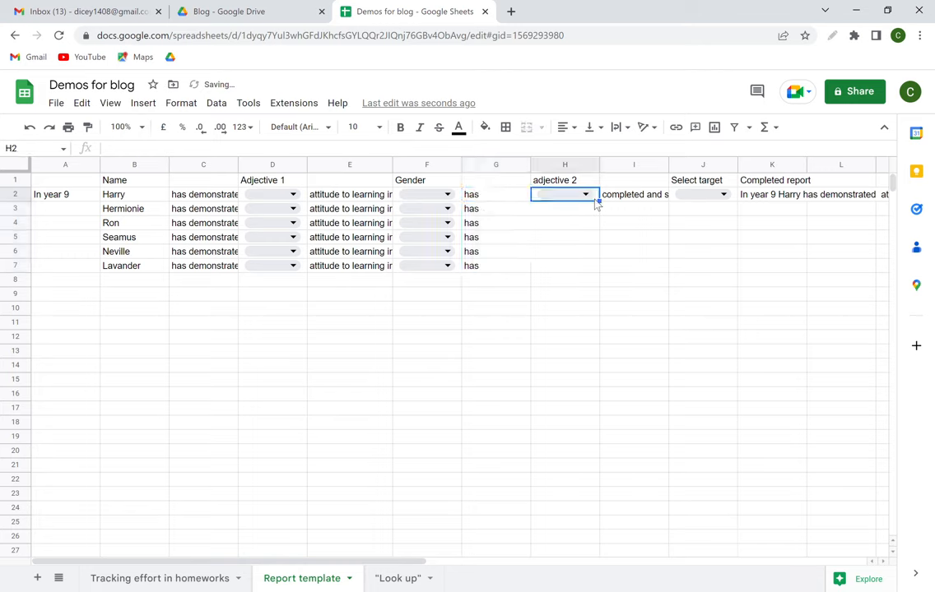
drag(610, 209, 601, 271)
- Fill the homework phrase in I2 and the Select target drop-down in J2 down to row 7
click(665, 197)
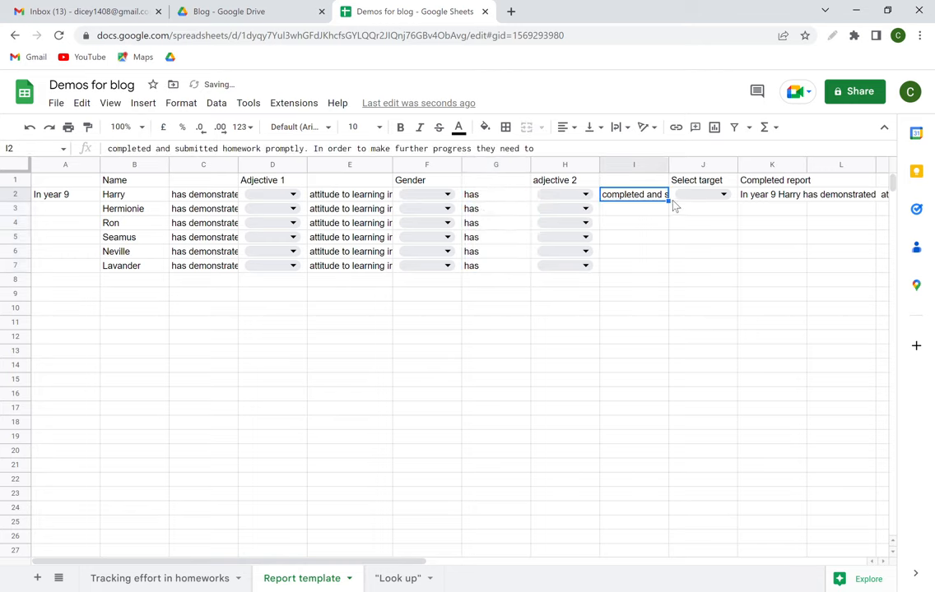
drag(668, 202, 667, 269)
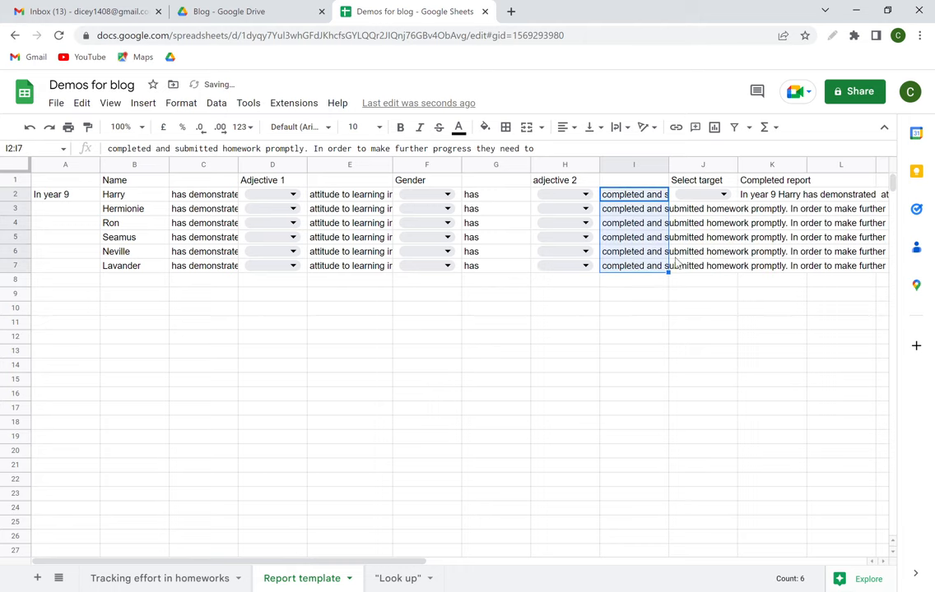
click(733, 197)
drag(738, 202, 732, 273)
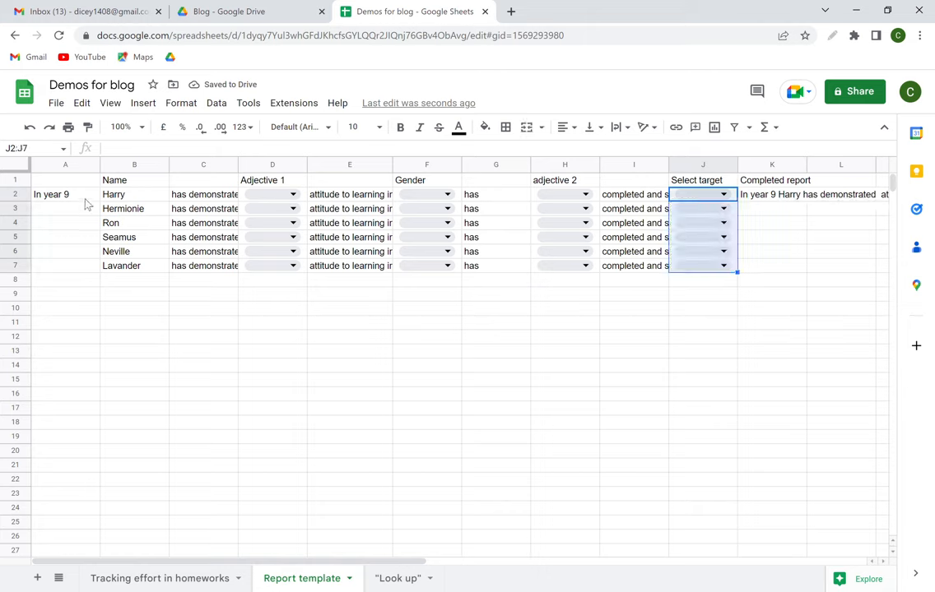
- Try to fill "In year 9" from A2 down to A7, and undo the fill
click(87, 199)
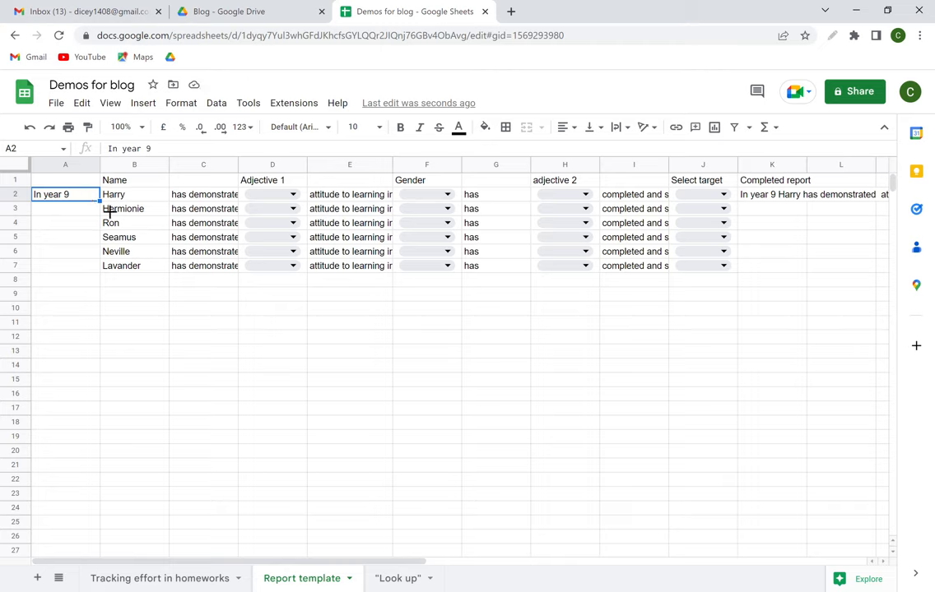
drag(100, 199, 90, 268)
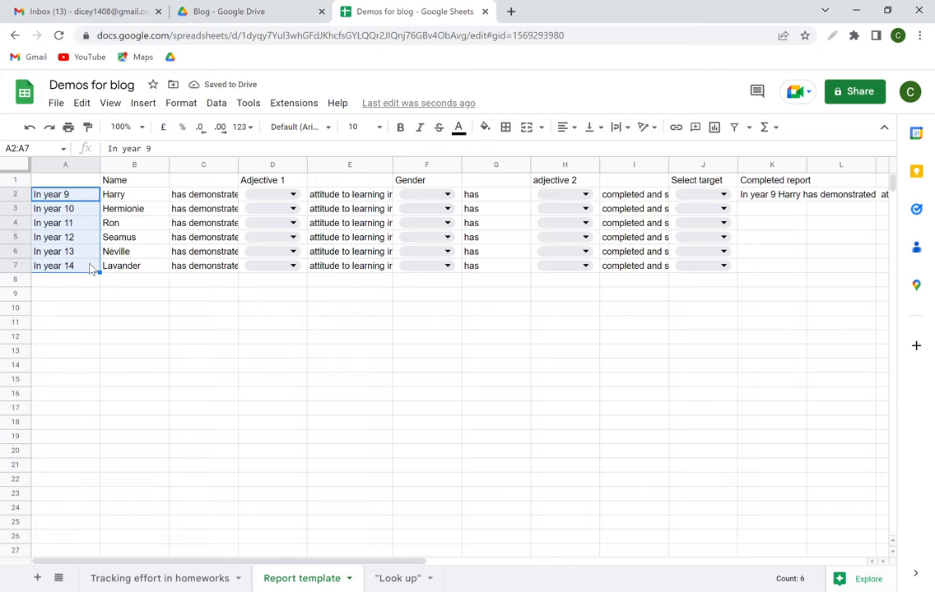
click(30, 128)
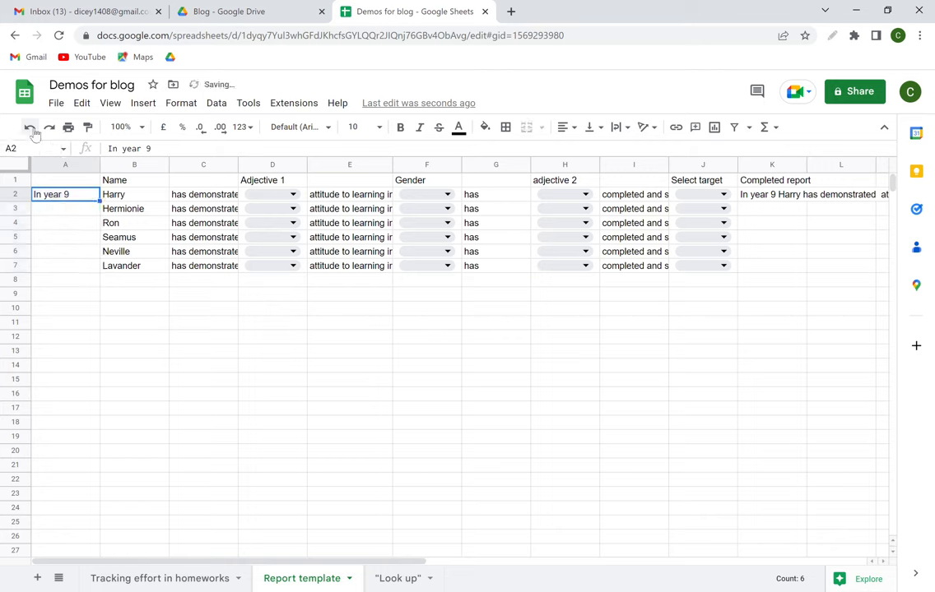
- Enter "In year 9" in each of the cells A3 to A7
click(79, 220)
text(In year 9)
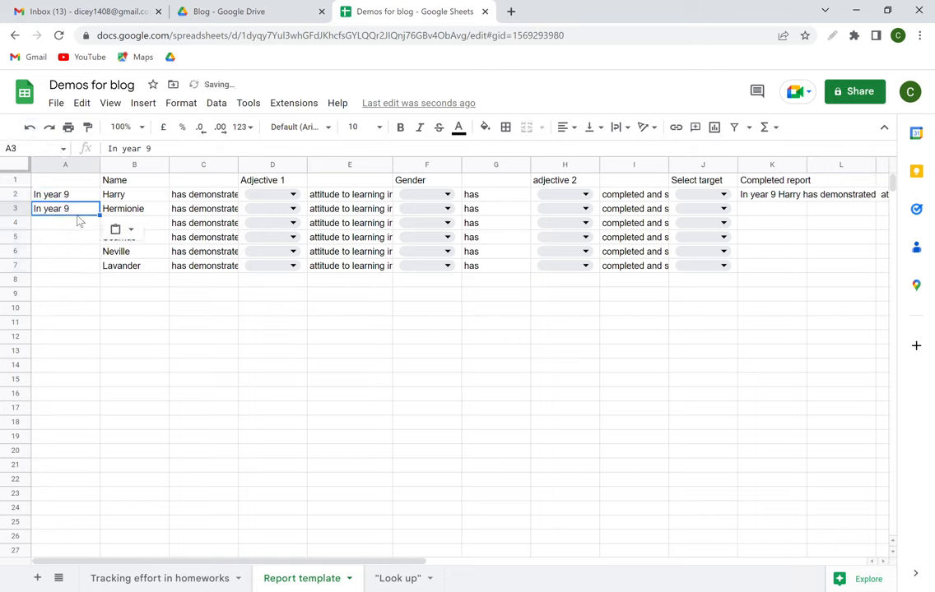
key(Down)
text(In year 9)
key(Down)
text(In year 9)
key(Down)
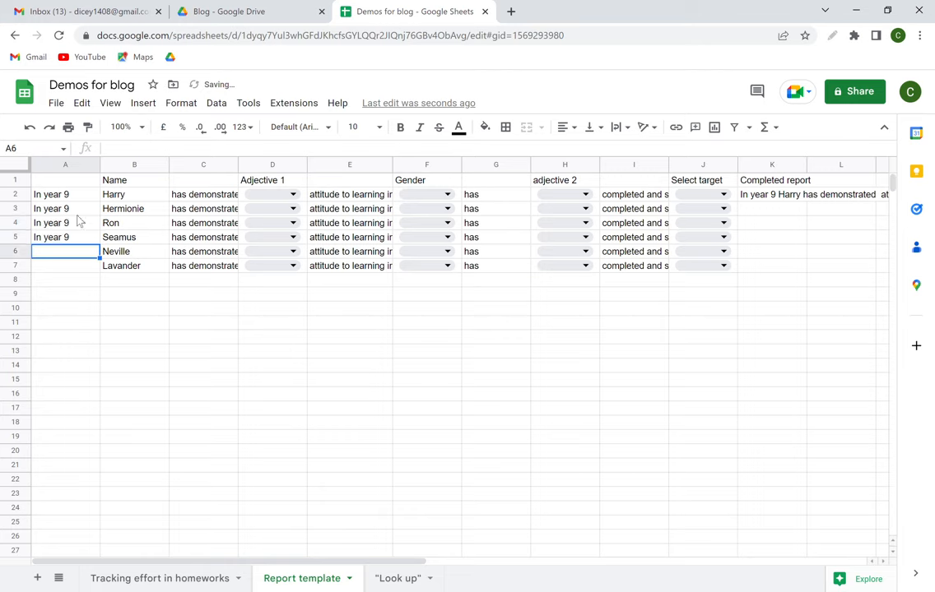
text(In year 9)
key(Down)
text(In year 9)
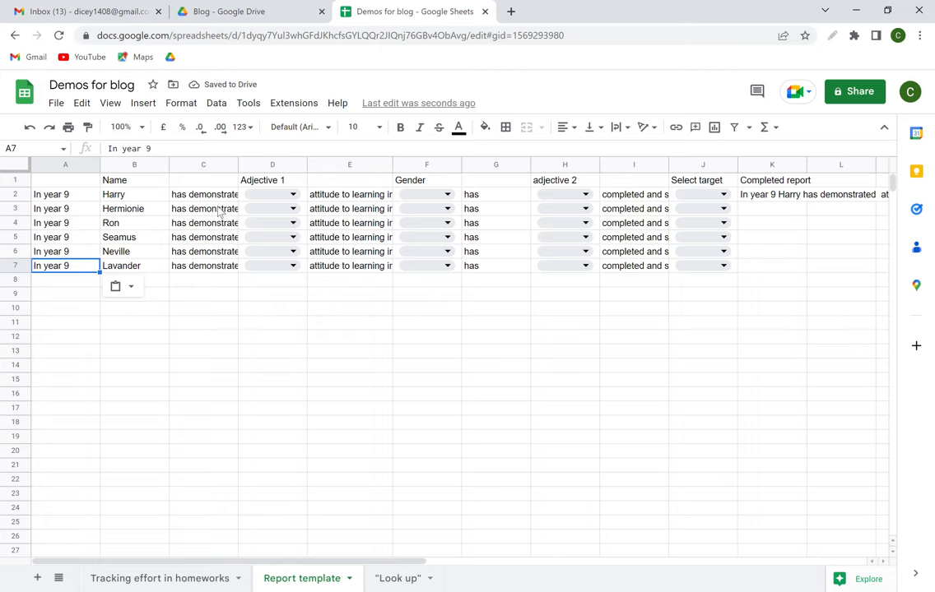
- For the first pupil in row 2, choose "excellent" as Adjective 1 and "He" as Gender
click(119, 195)
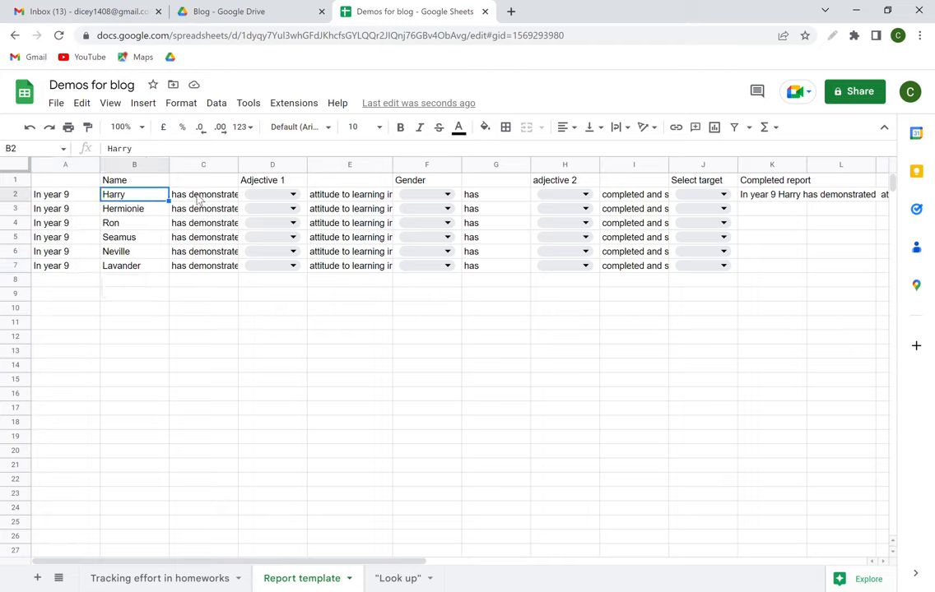
click(187, 198)
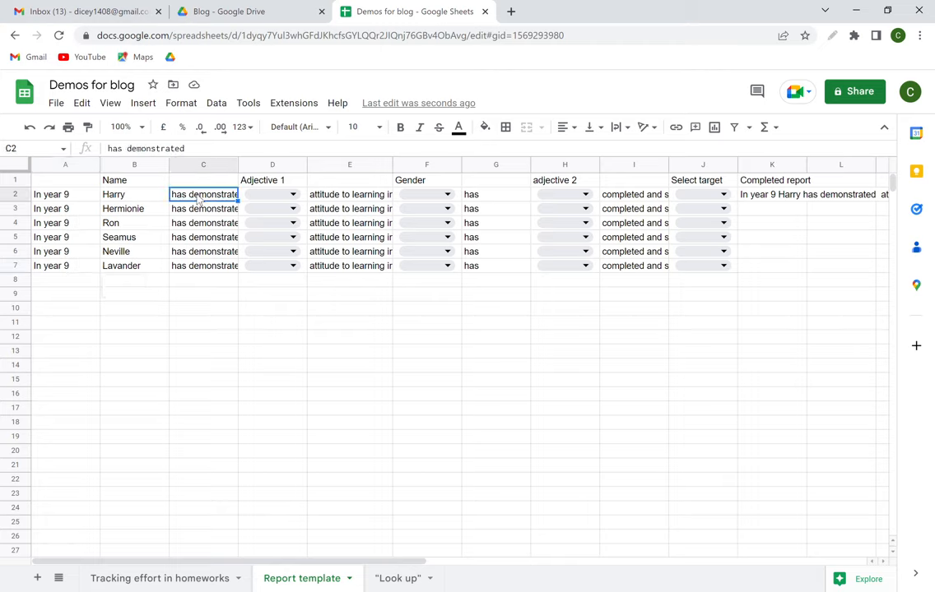
click(292, 196)
click(291, 214)
click(353, 200)
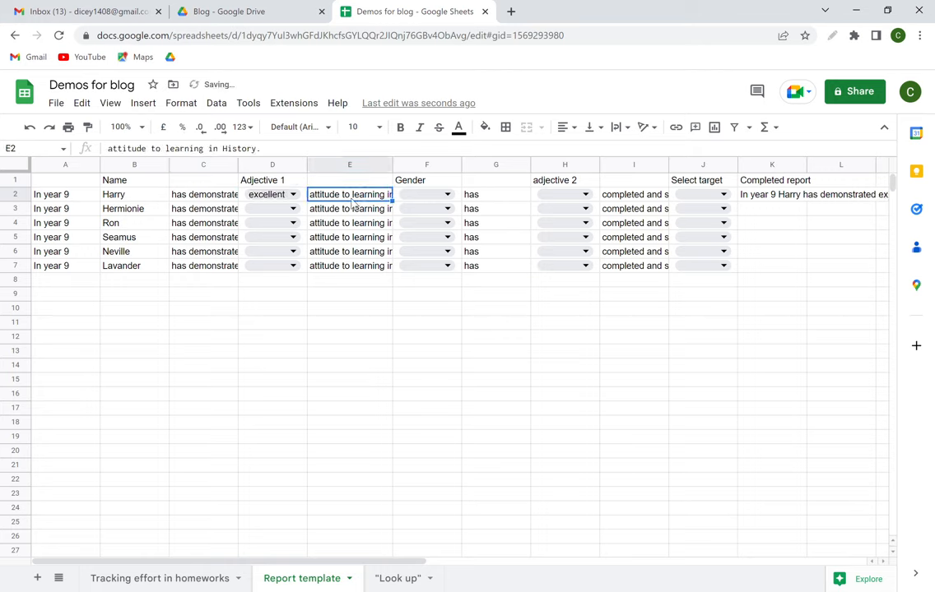
click(446, 195)
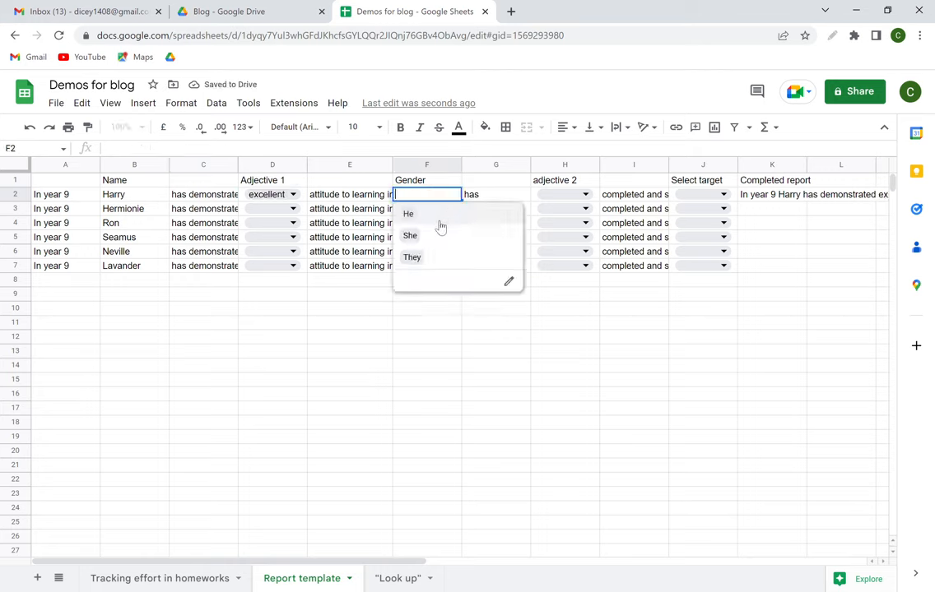
click(438, 217)
- In row 2, choose "consistently" as adjective 2 and the target "ensure they careful read and meet the assessment criteria."
click(584, 197)
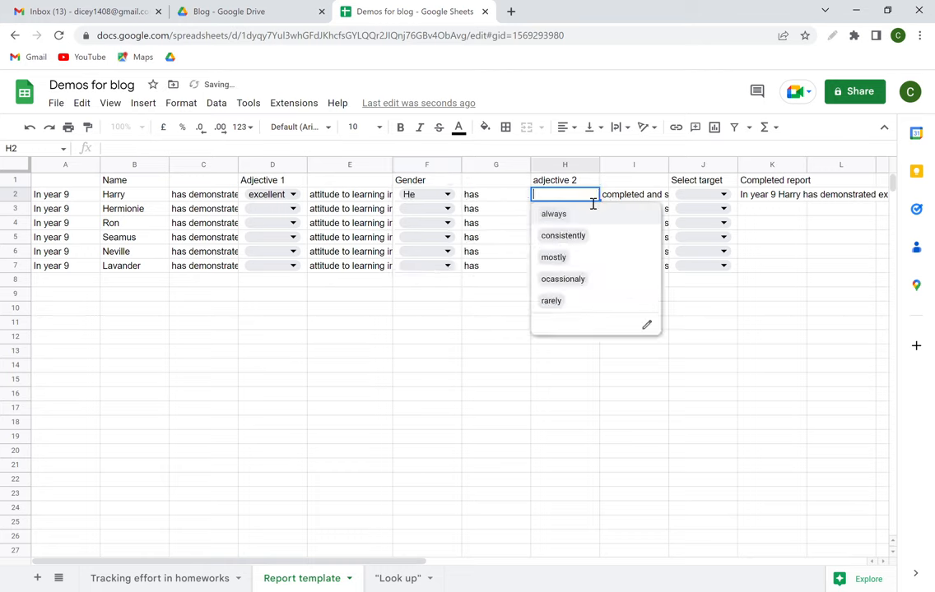
click(571, 236)
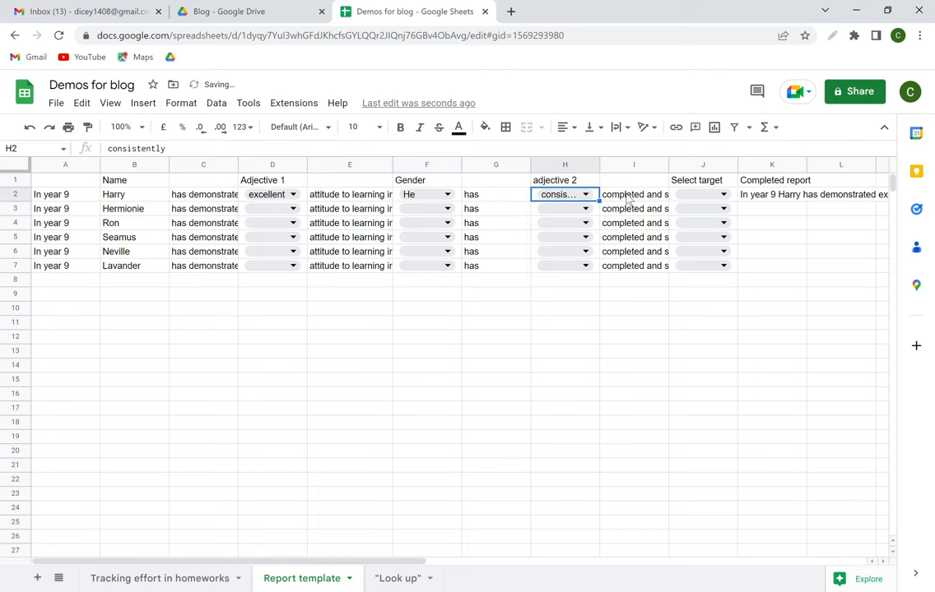
click(627, 198)
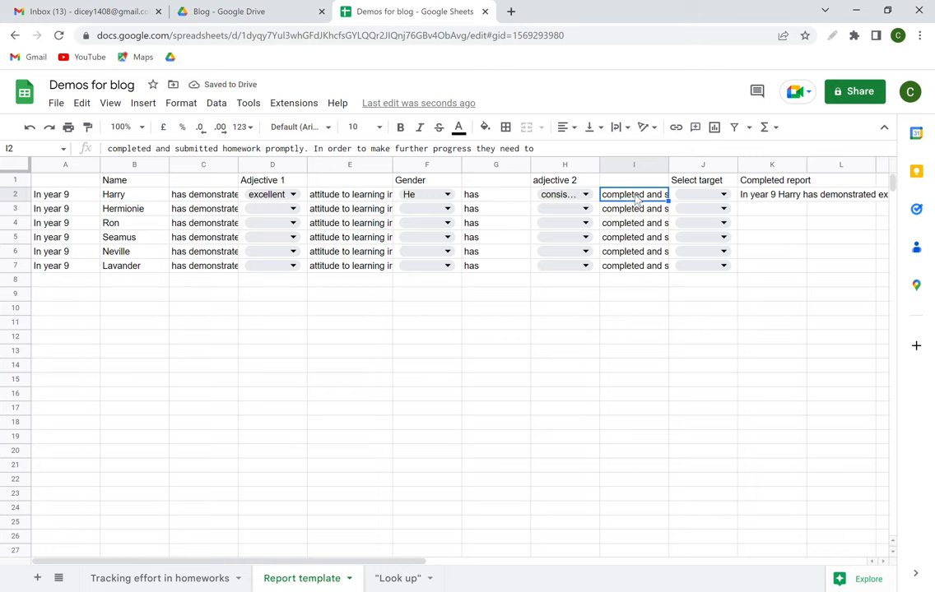
click(723, 195)
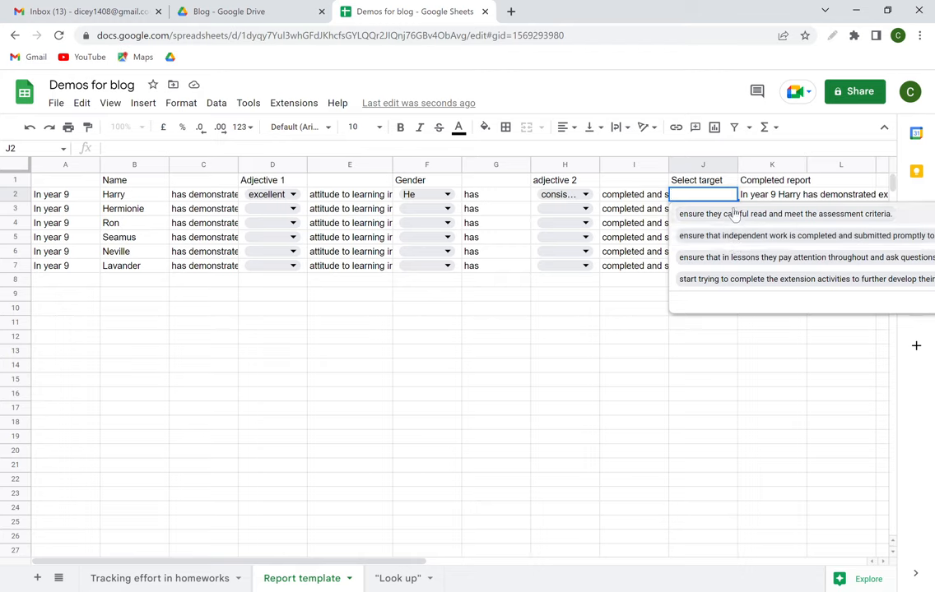
click(730, 215)
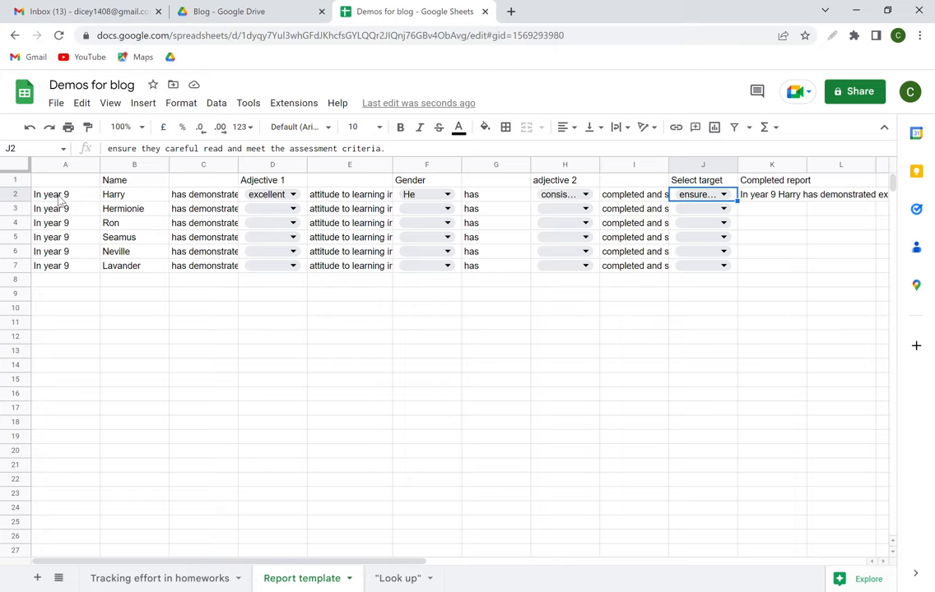
- Review the CONCATENATE formula and completed report in K2, and fill the formula down to K7 for the other pupils
click(757, 195)
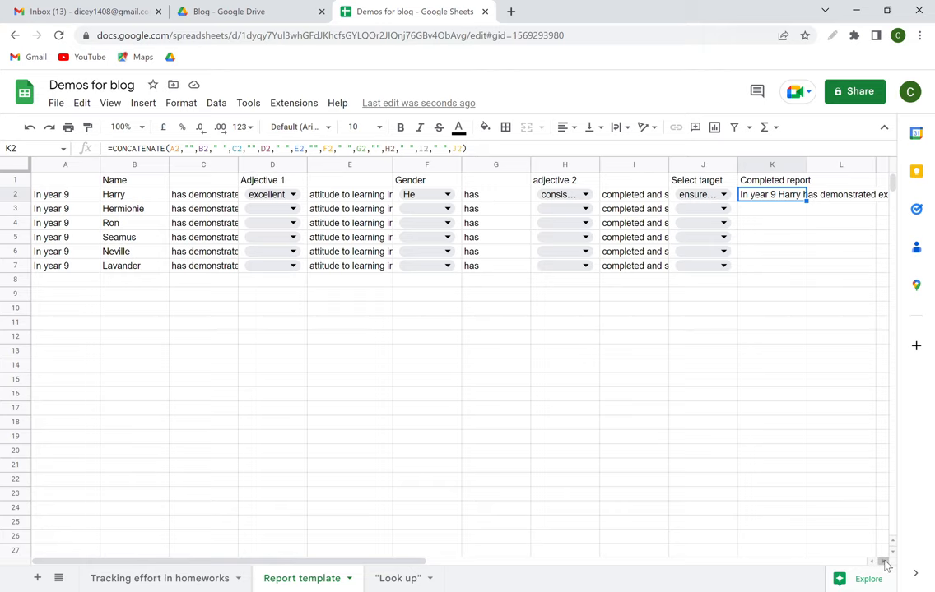
drag(885, 563, 885, 563)
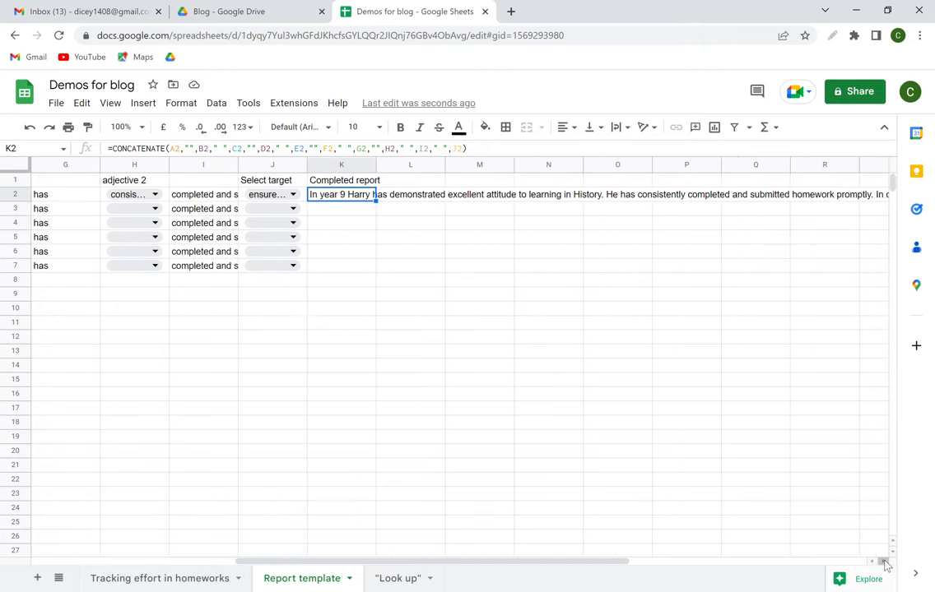
scroll(416, 497, right, 5)
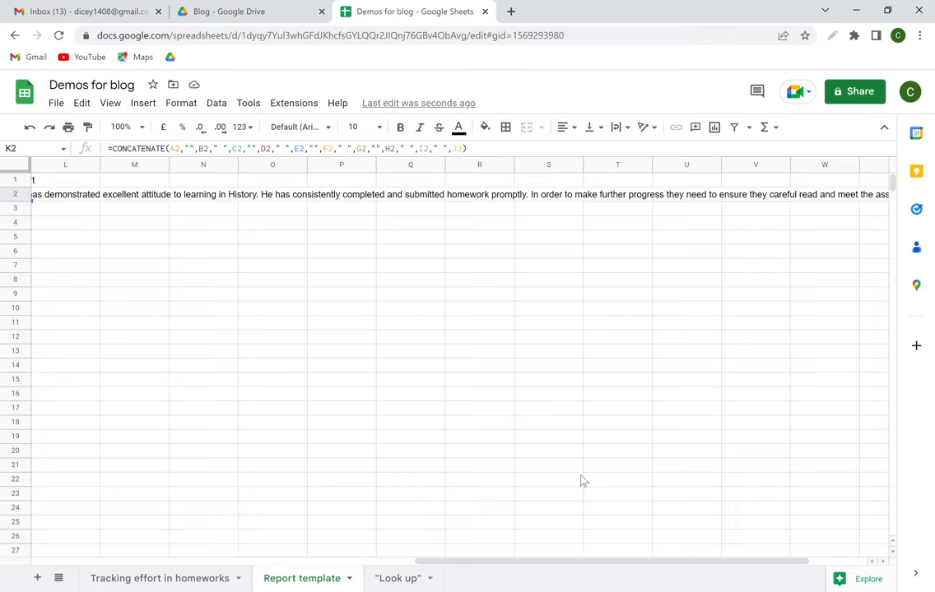
drag(537, 563, 343, 584)
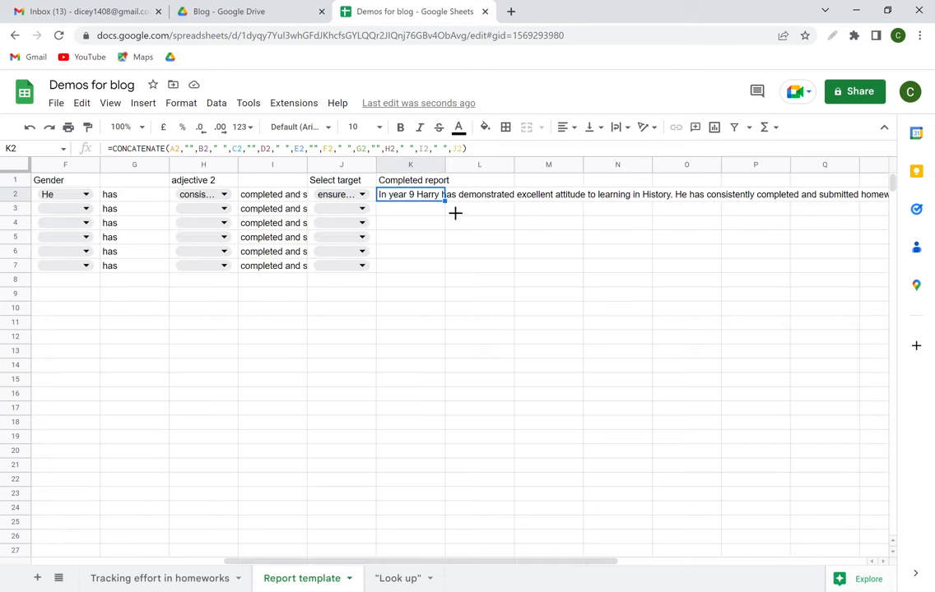
drag(445, 201, 440, 279)
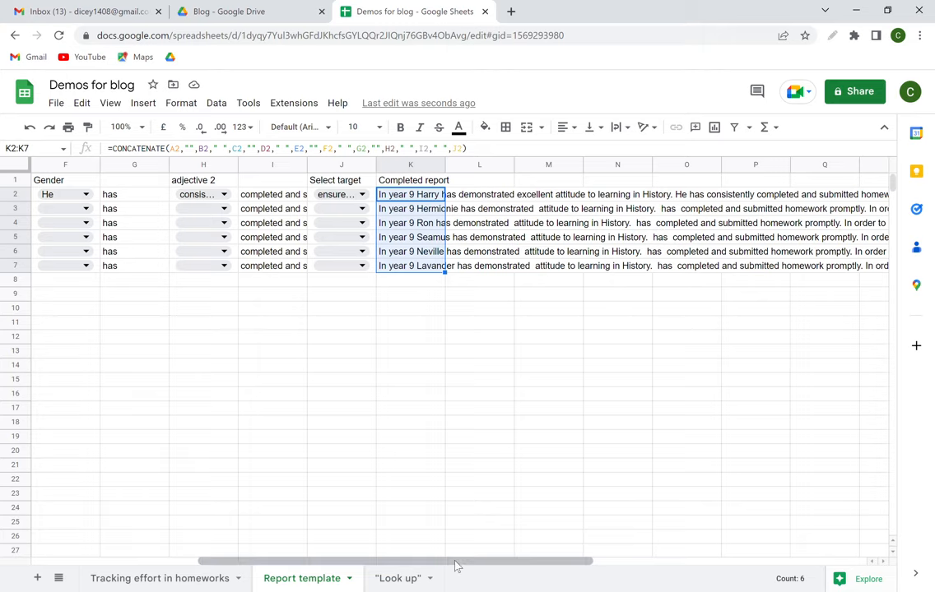
drag(427, 566, 234, 546)
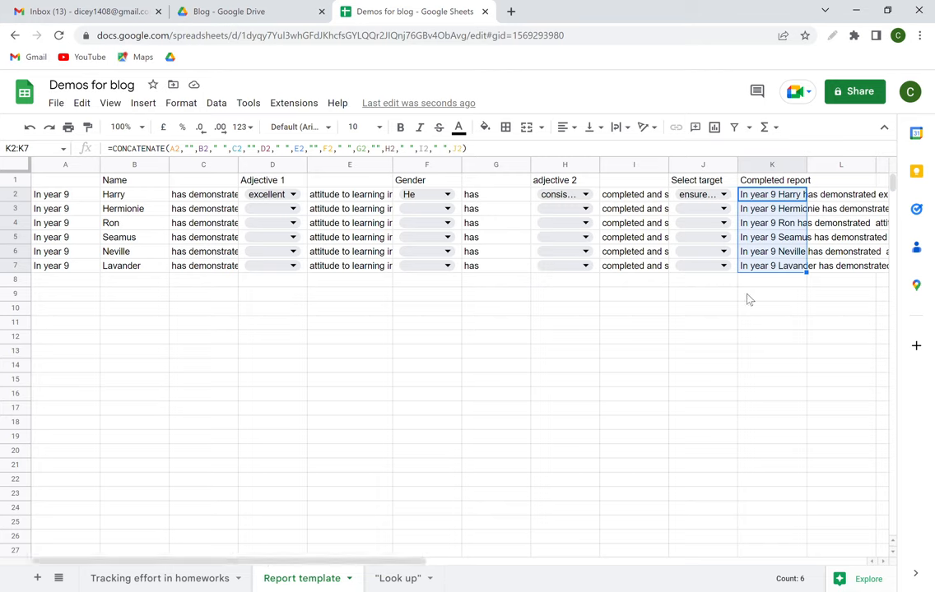